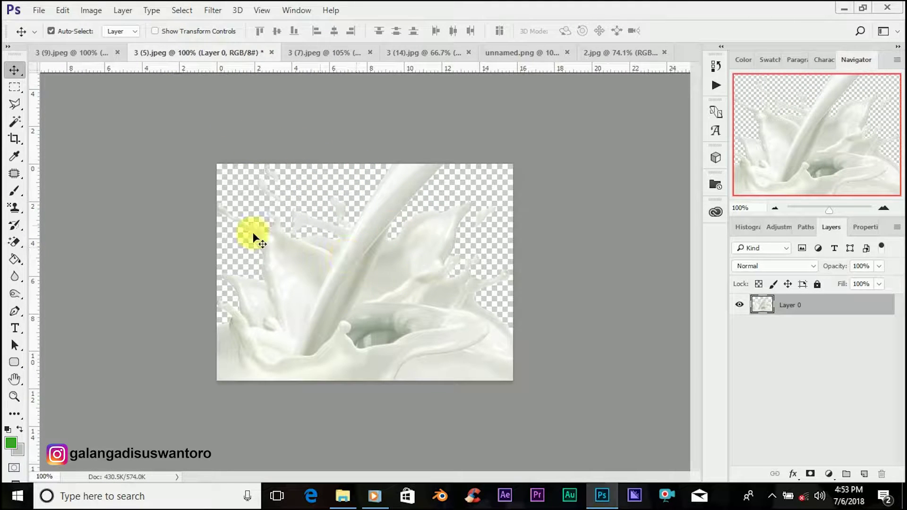
# Step: Bring the '3 (9).jpeg' image of the white-framed green square to the front
pyautogui.click(61, 52)
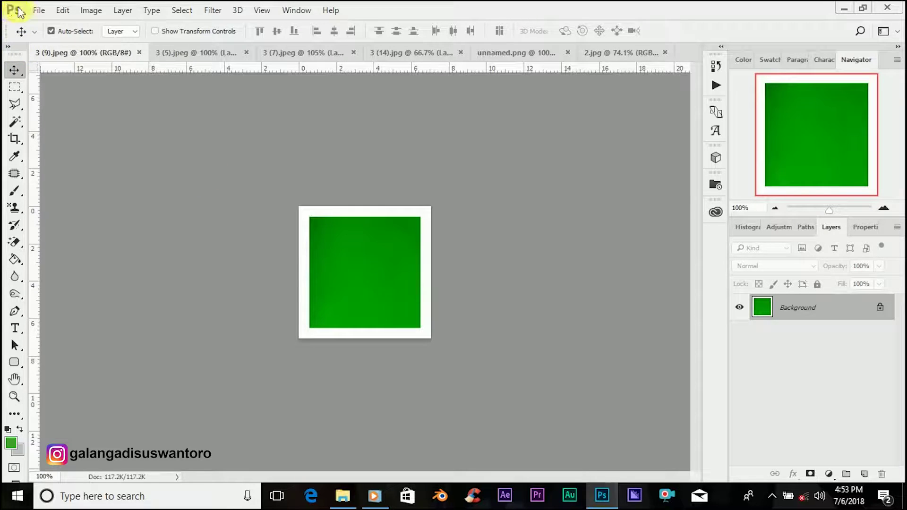
# Step: Create a new white Untitled-1 document, 6 × 5 cm at 300 ppi
pyautogui.click(40, 13)
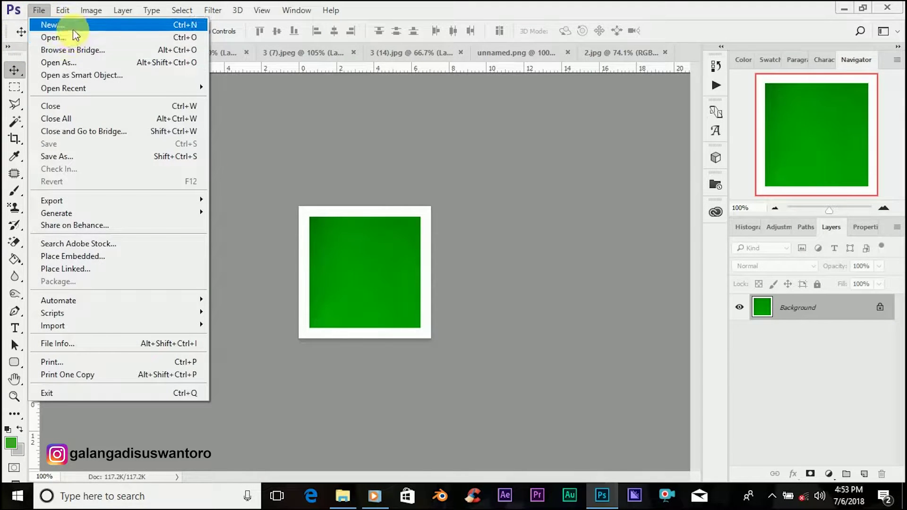
pyautogui.press('Escape')
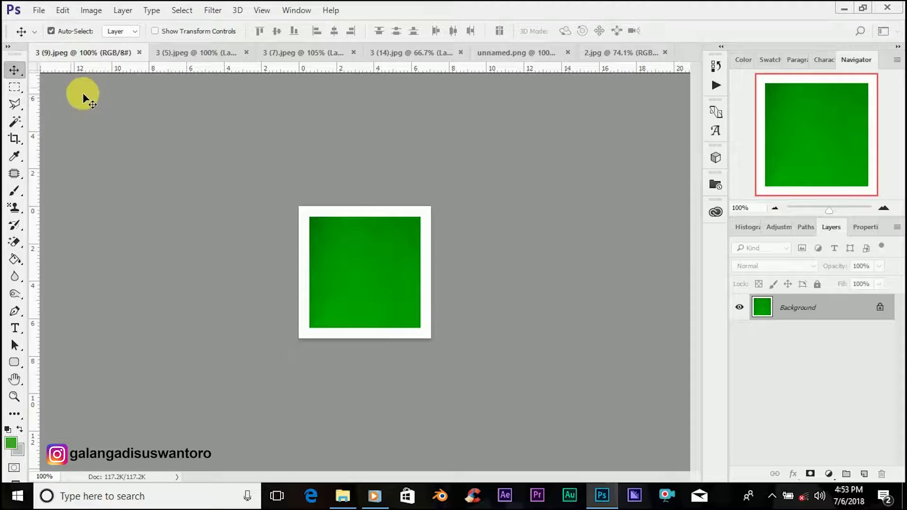
pyautogui.hotkey('ctrl', 'n')
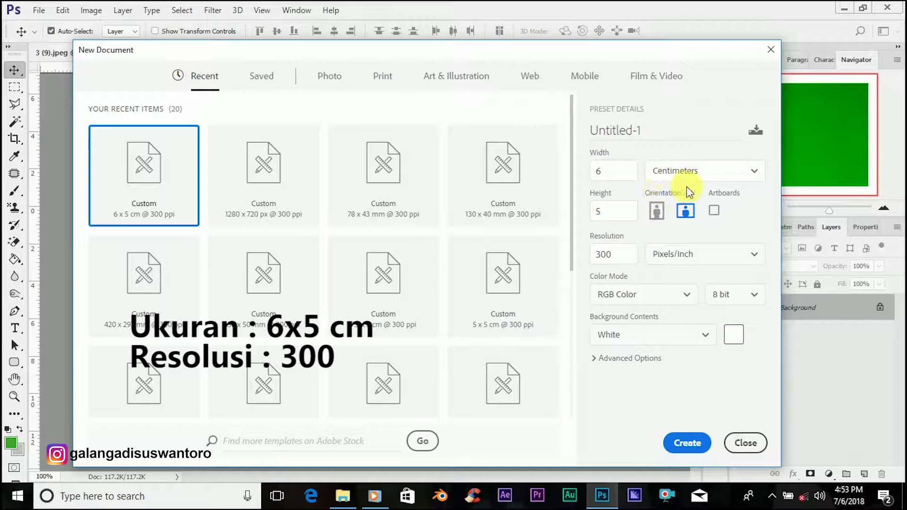
pyautogui.click(687, 443)
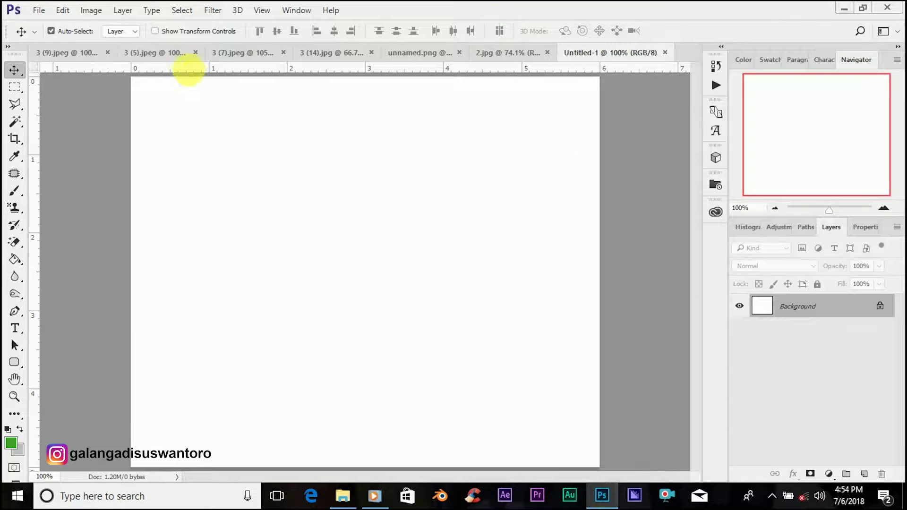
pyautogui.click(154, 52)
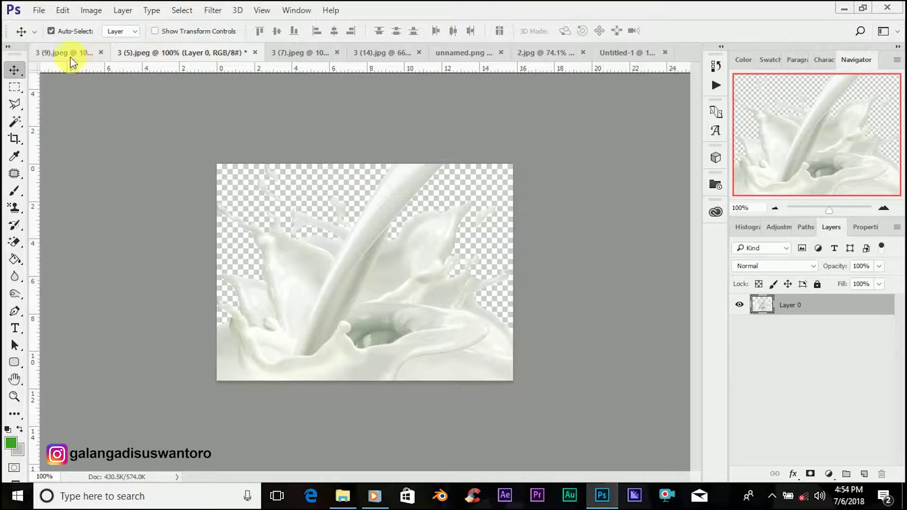
# Step: Copy the 2.jpg Milo logo into the Untitled-1 document as Layer 1
pyautogui.click(60, 54)
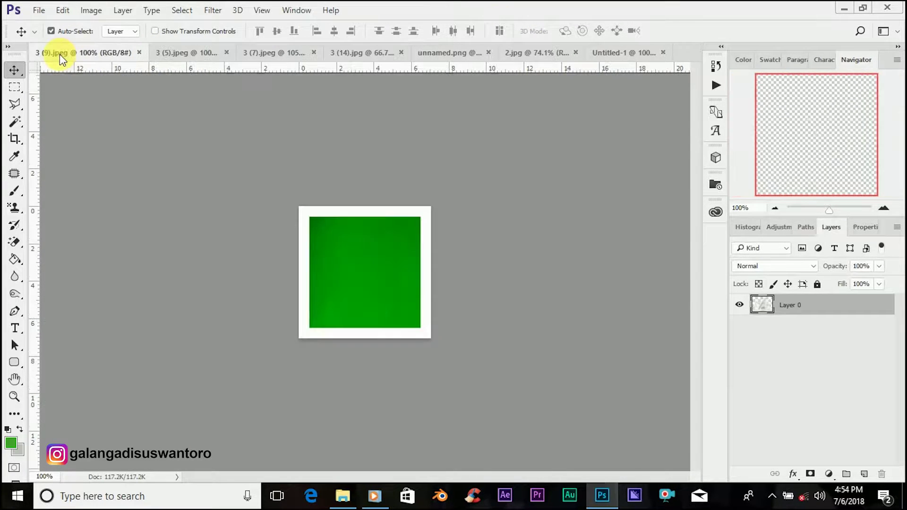
pyautogui.click(203, 52)
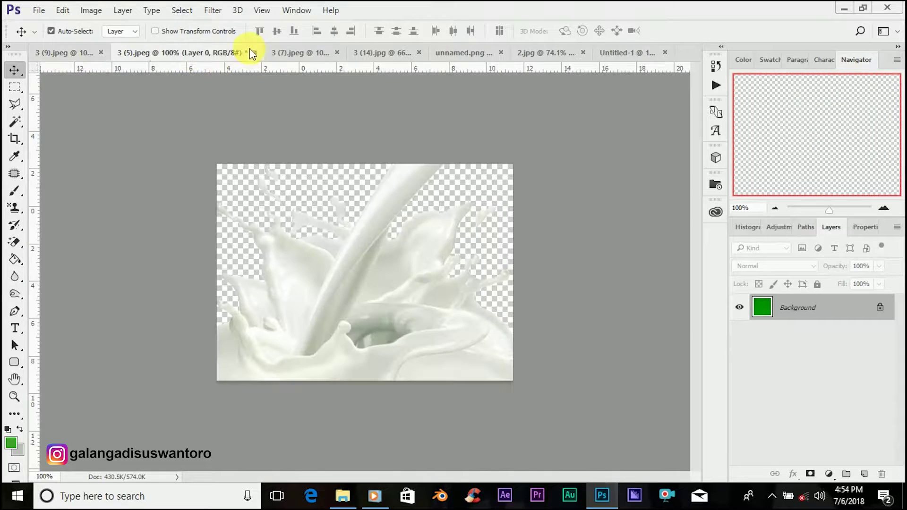
pyautogui.click(299, 55)
pyautogui.click(376, 55)
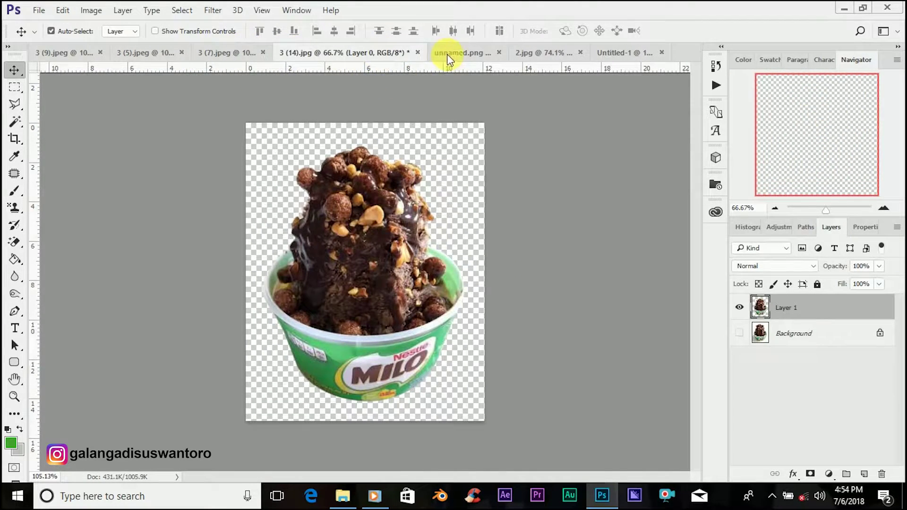
pyautogui.click(444, 52)
pyautogui.click(532, 52)
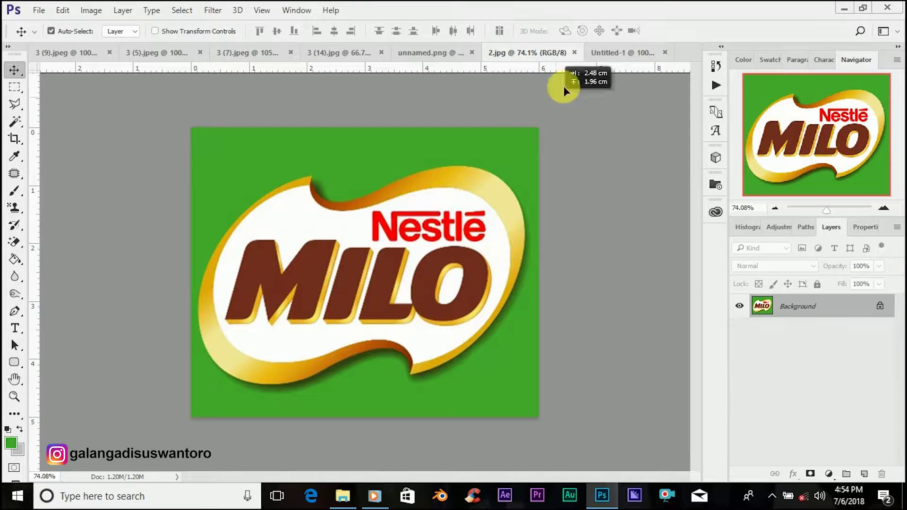
pyautogui.moveTo(611, 61); pyautogui.dragTo(412, 226)
pyautogui.moveTo(348, 240); pyautogui.dragTo(358, 236)
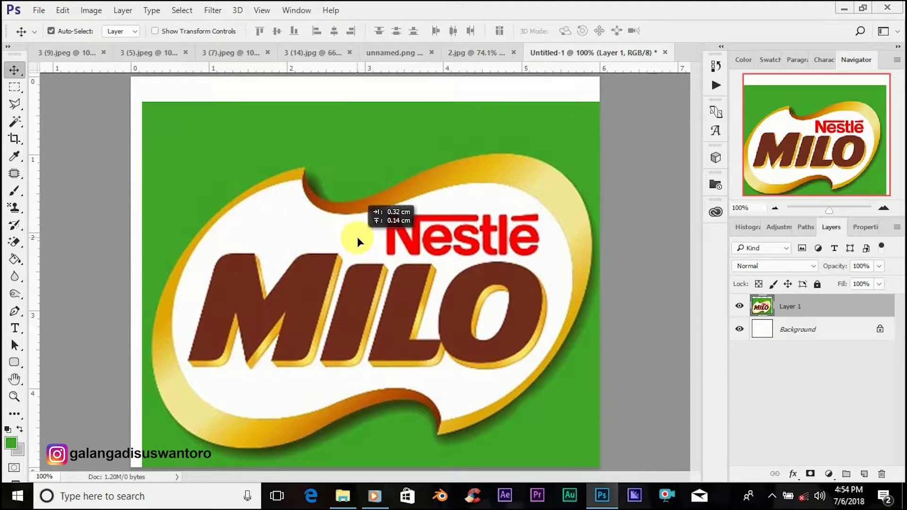
# Step: Scale the Milo logo to about 70% and centre it on the canvas
pyautogui.moveTo(828, 209); pyautogui.dragTo(827, 211)
pyautogui.hotkey('ctrl', 't')
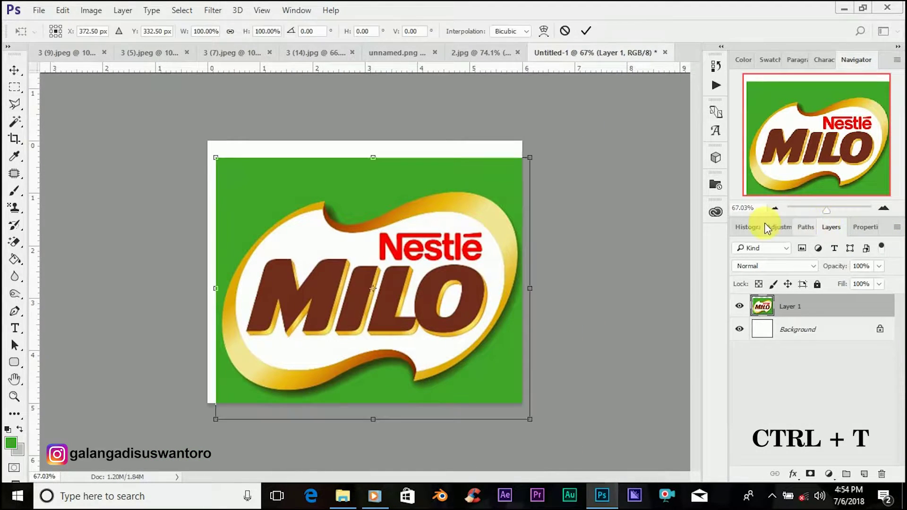
pyautogui.moveTo(404, 325); pyautogui.dragTo(396, 323)
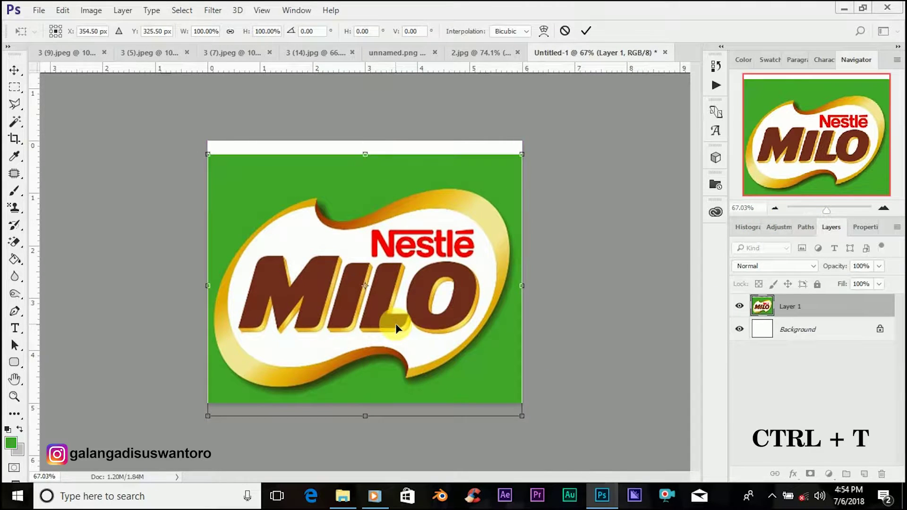
pyautogui.moveTo(521, 417); pyautogui.dragTo(470, 361)
pyautogui.moveTo(405, 307); pyautogui.dragTo(404, 298)
pyautogui.moveTo(485, 370); pyautogui.dragTo(453, 349)
pyautogui.moveTo(389, 296); pyautogui.dragTo(404, 305)
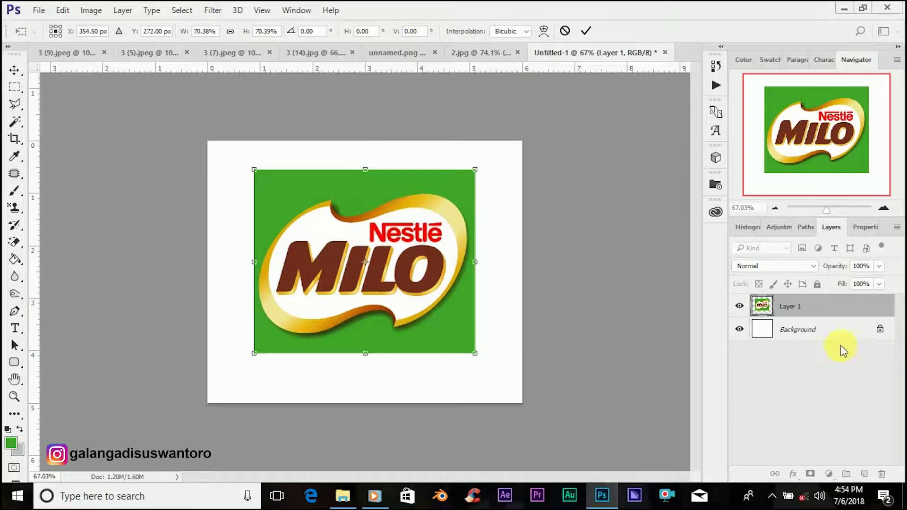
pyautogui.click(586, 30)
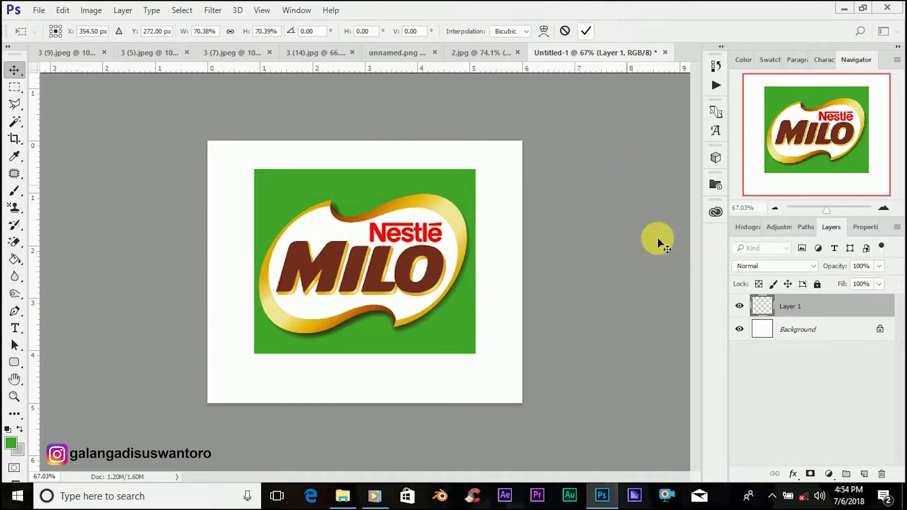
# Step: Add a layer above Background and fill it with the logo's green, 40a629
pyautogui.click(818, 334)
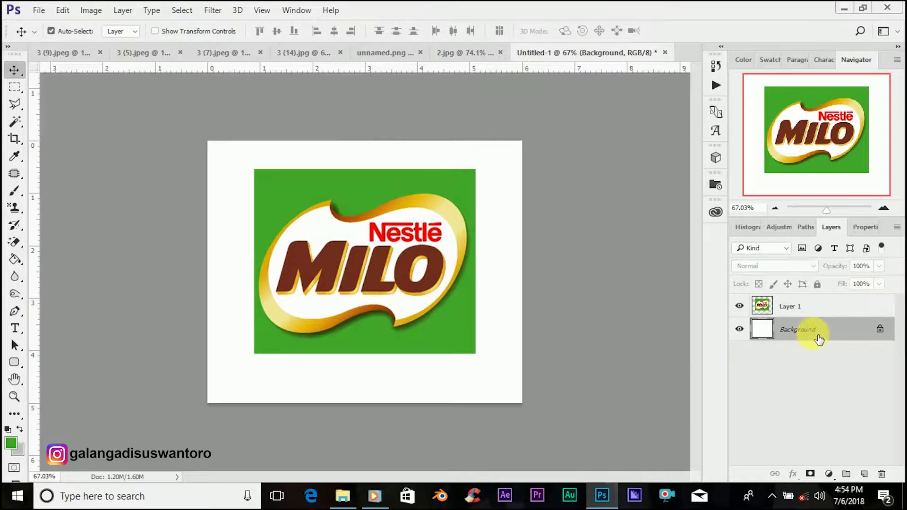
pyautogui.click(865, 474)
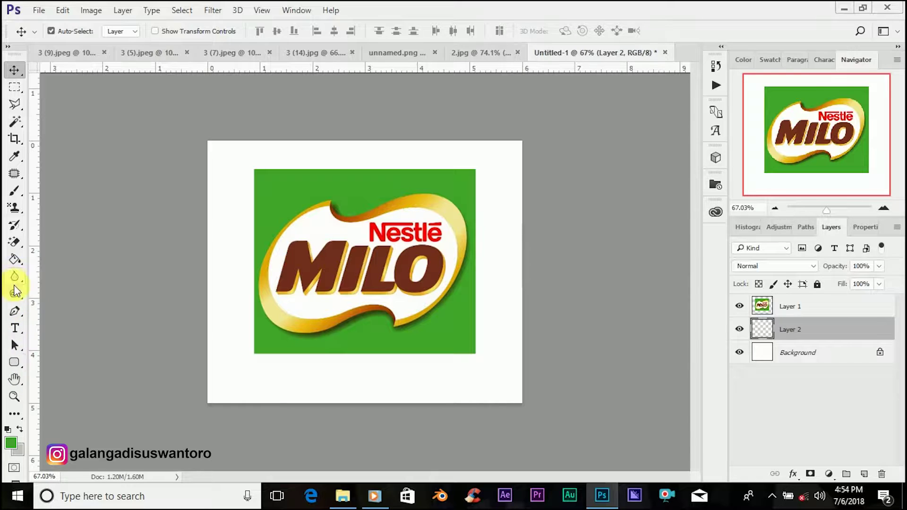
pyautogui.click(17, 263)
pyautogui.click(10, 447)
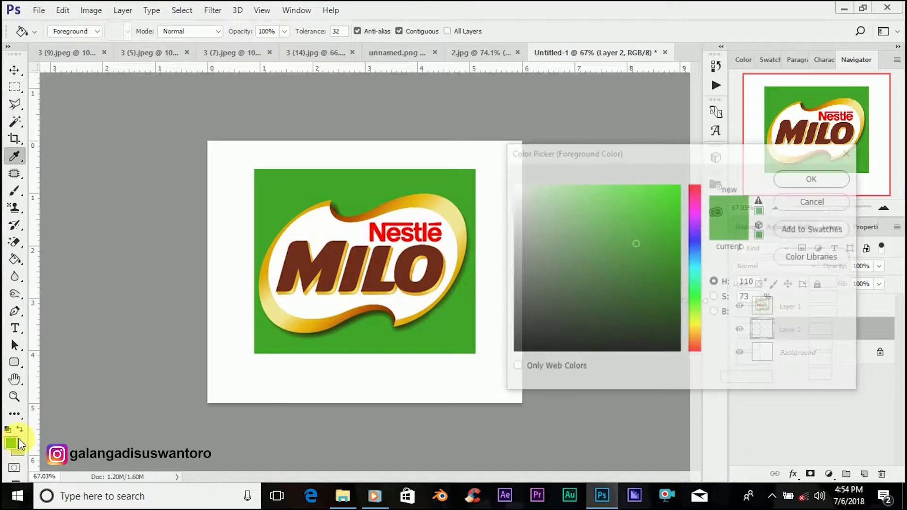
pyautogui.click(378, 342)
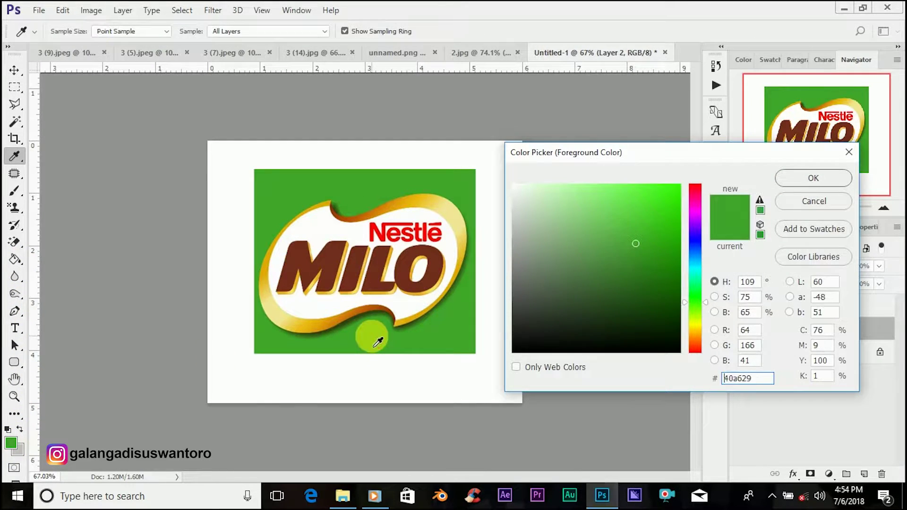
pyautogui.click(795, 182)
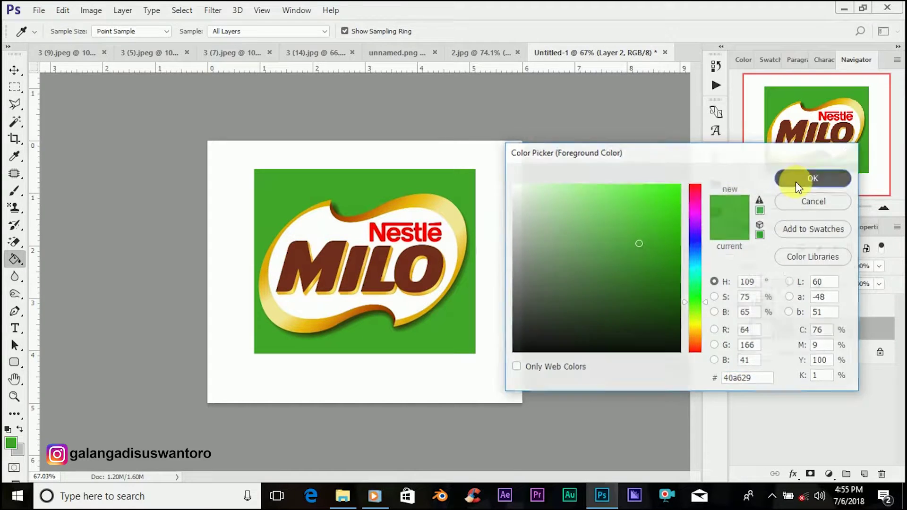
pyautogui.click(488, 382)
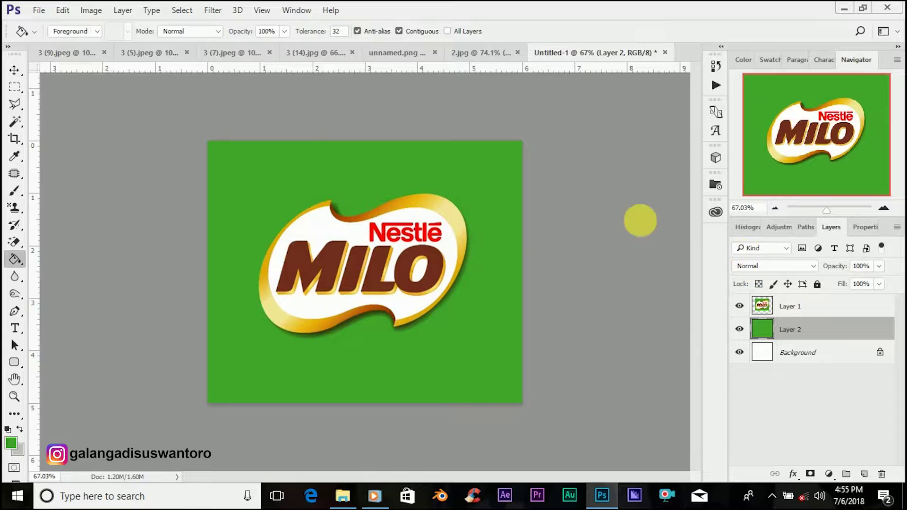
pyautogui.click(14, 70)
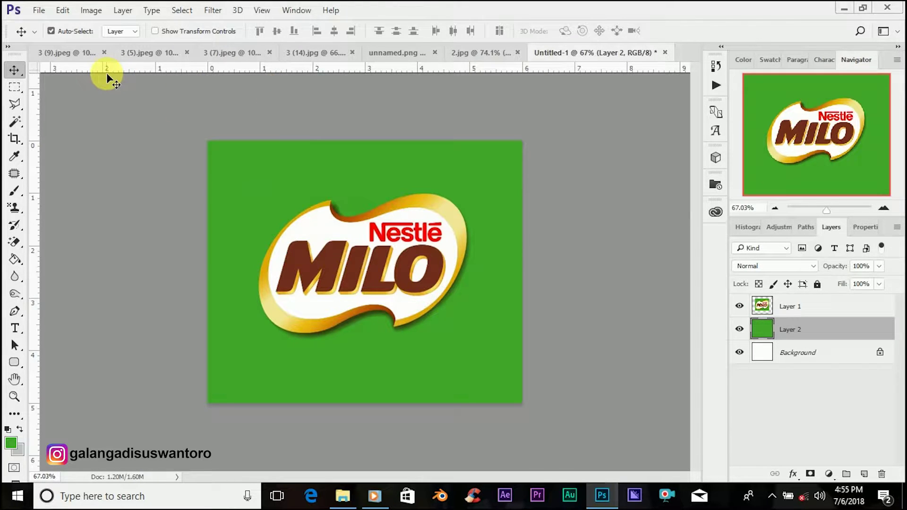
# Step: Bring the chocolate drip image into the poster as a layer above the Milo logo
pyautogui.click(152, 56)
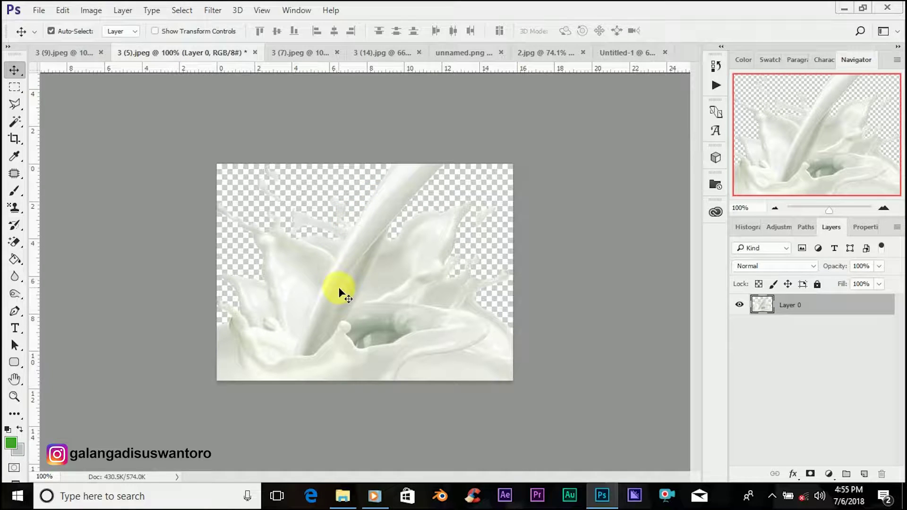
pyautogui.click(309, 57)
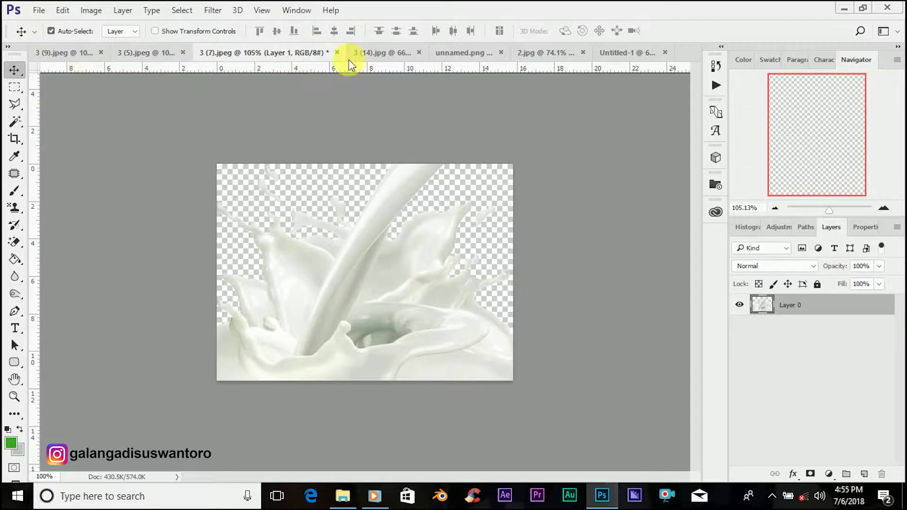
pyautogui.click(366, 52)
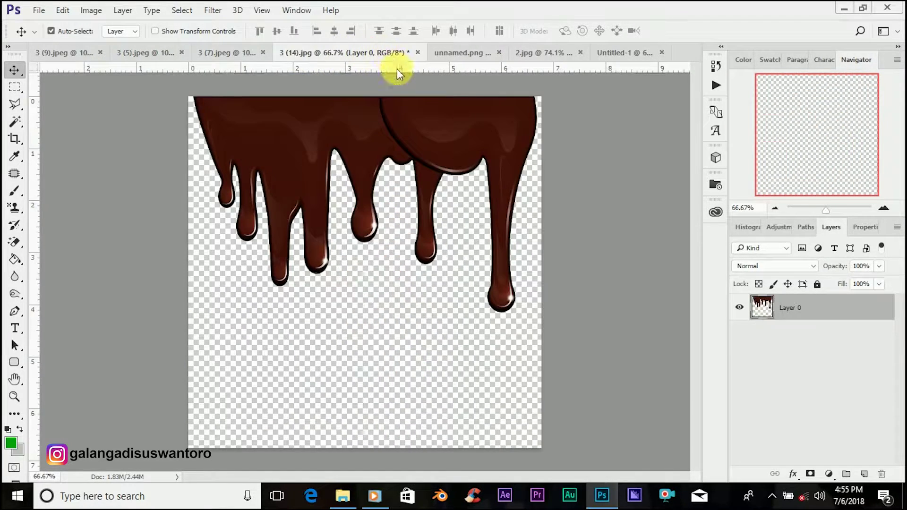
pyautogui.moveTo(430, 136); pyautogui.dragTo(361, 189)
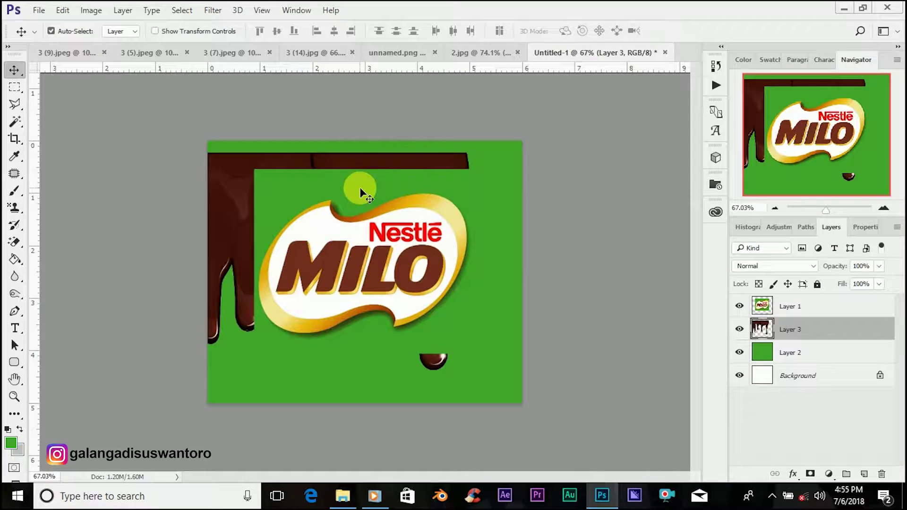
pyautogui.moveTo(822, 334); pyautogui.dragTo(817, 301)
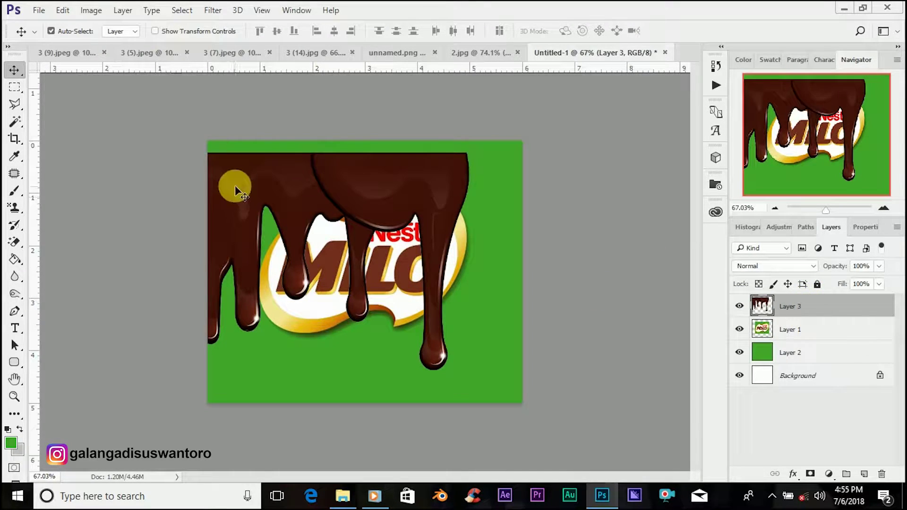
pyautogui.moveTo(316, 186); pyautogui.dragTo(326, 169)
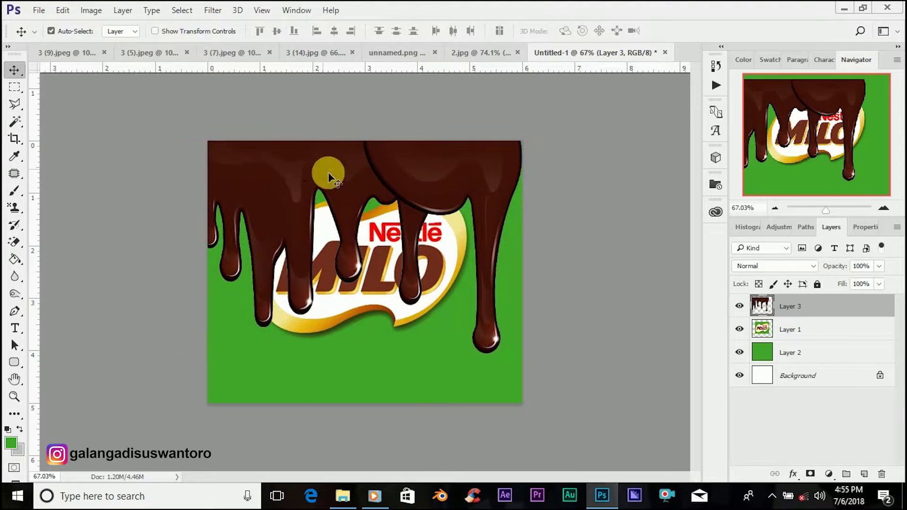
# Step: Scale the chocolate drips to about 44.6% and fit them into the top-left corner
pyautogui.hotkey('ctrl', 't')
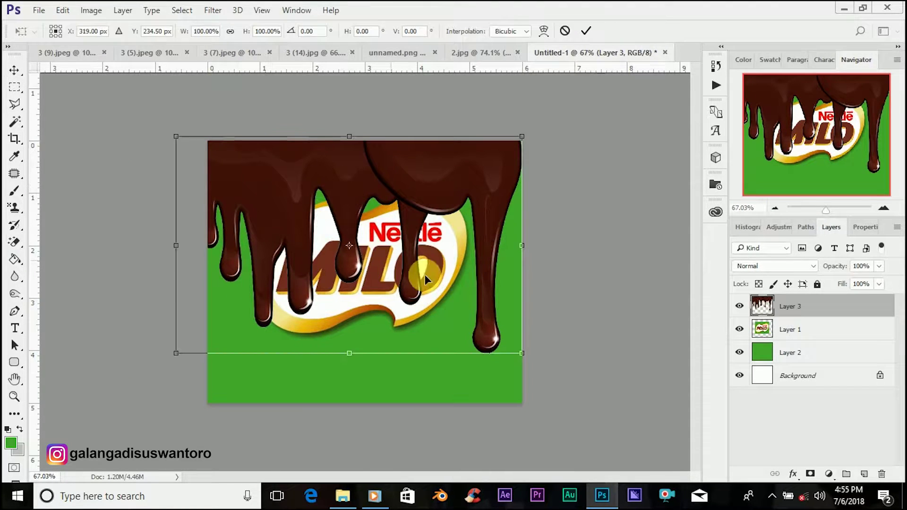
pyautogui.moveTo(525, 357); pyautogui.dragTo(333, 250)
pyautogui.moveTo(256, 165); pyautogui.dragTo(282, 169)
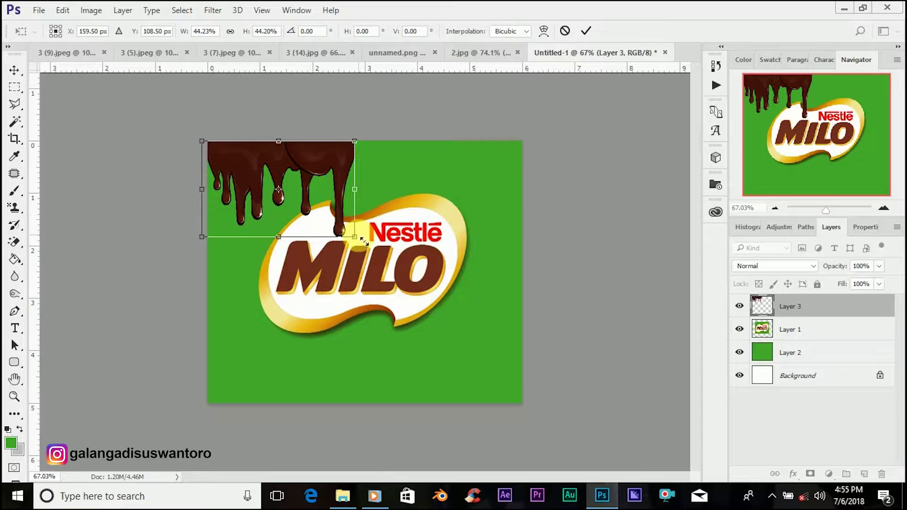
pyautogui.moveTo(360, 242); pyautogui.dragTo(363, 243)
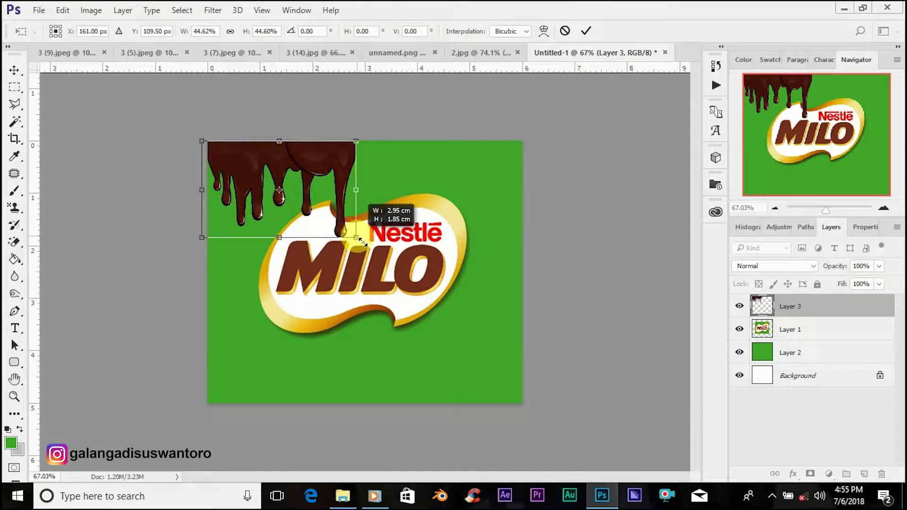
pyautogui.click(588, 32)
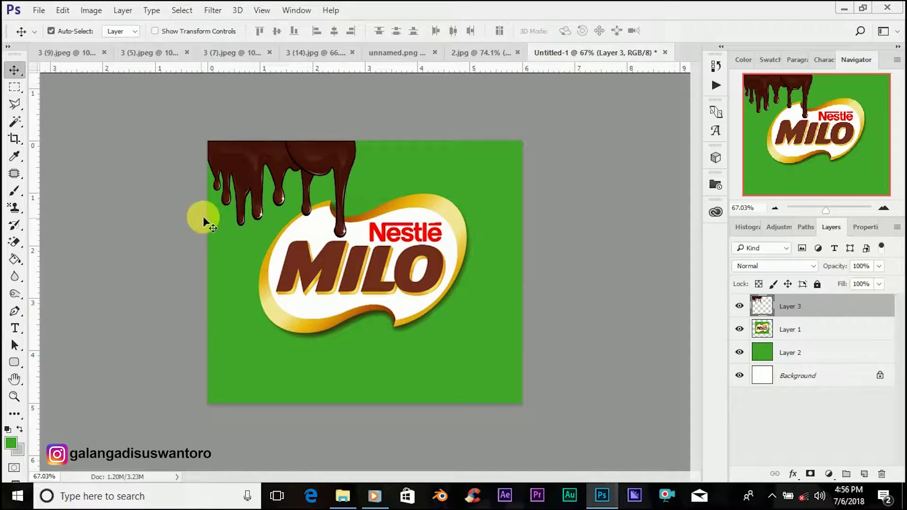
# Step: Duplicate the chocolate drips and slide the copies right to cover the top edge
pyautogui.hotkey('ctrl', 'j')
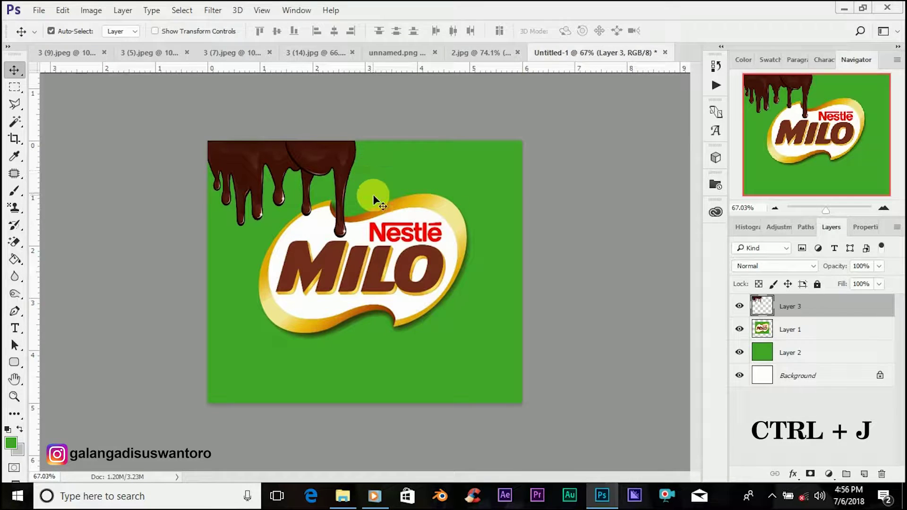
pyautogui.hotkey('ctrl', 'j')
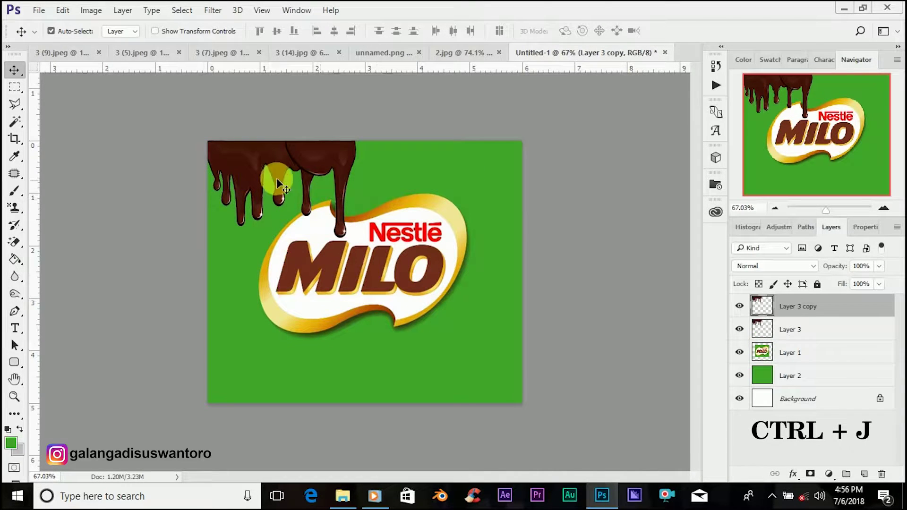
pyautogui.moveTo(253, 152); pyautogui.dragTo(399, 162)
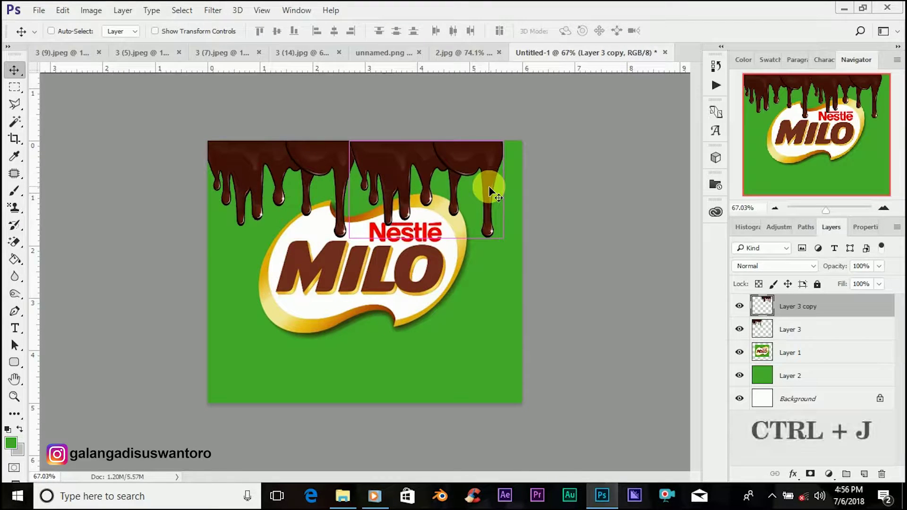
pyautogui.hotkey('ctrl', 'j')
pyautogui.moveTo(421, 149); pyautogui.dragTo(557, 161)
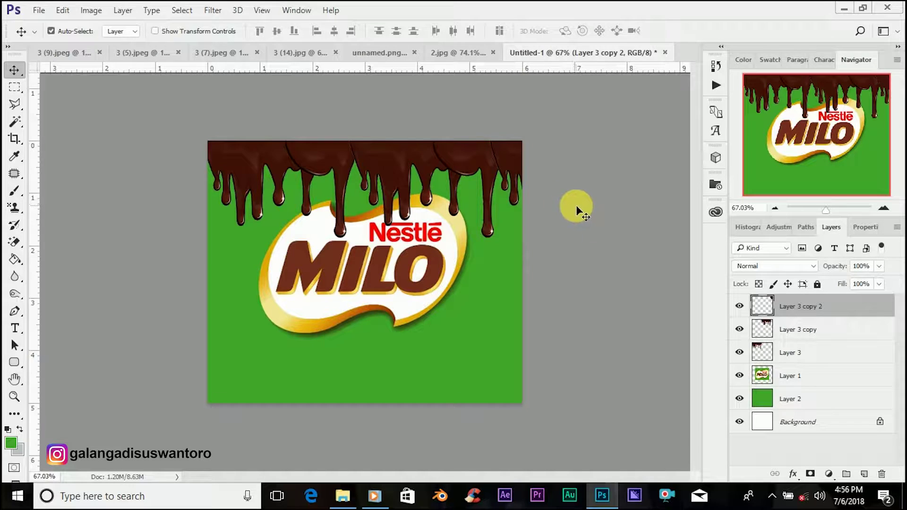
# Step: Merge the drip copies down twice into a single Layer 3
pyautogui.rightClick(823, 308)
pyautogui.click(577, 449)
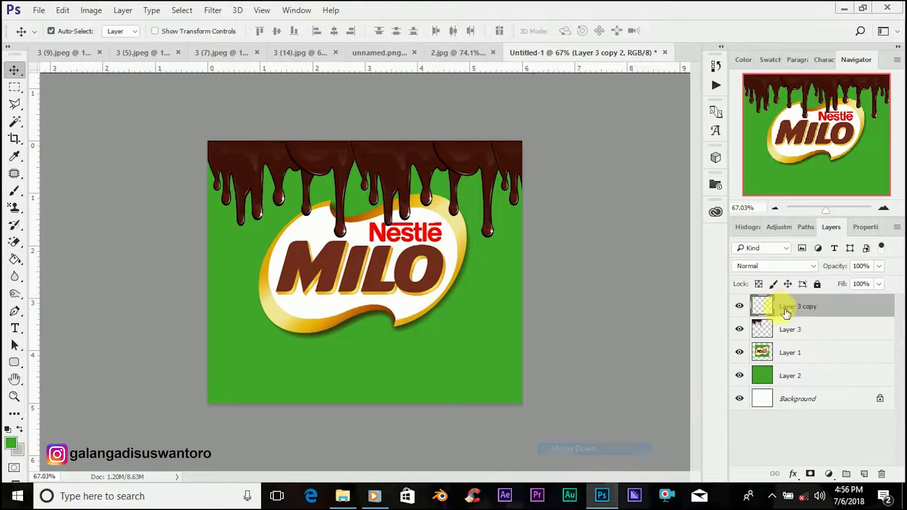
pyautogui.rightClick(789, 307)
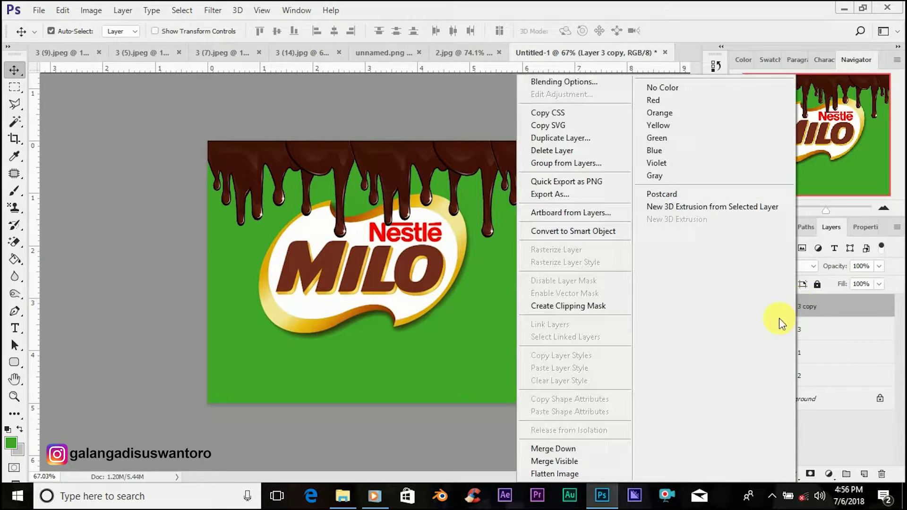
pyautogui.click(597, 448)
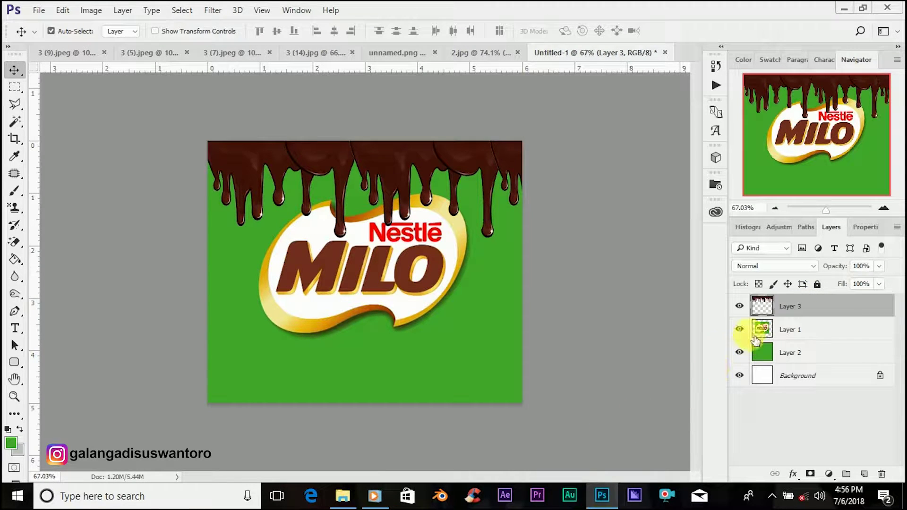
# Step: Nudge the chocolate drips along the top and move their layer below the Milo logo
pyautogui.moveTo(393, 174)
pyautogui.mouseDown()
pyautogui.moveTo(384, 162)
pyautogui.moveTo(395, 174)
pyautogui.mouseUp()
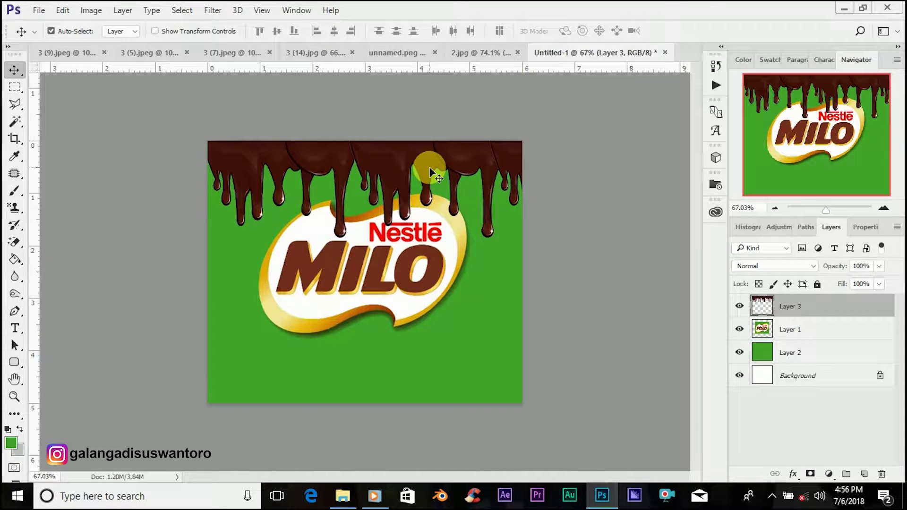
pyautogui.press('Left')
pyautogui.press('Left')
pyautogui.press('Left')
pyautogui.press('Left')
pyautogui.press('Left')
pyautogui.press('Left')
pyautogui.press('Left')
pyautogui.press('Left')
pyautogui.press('Left')
pyautogui.press('Left')
pyautogui.press('Left')
pyautogui.press('Left')
pyautogui.press('Left')
pyautogui.press('Left')
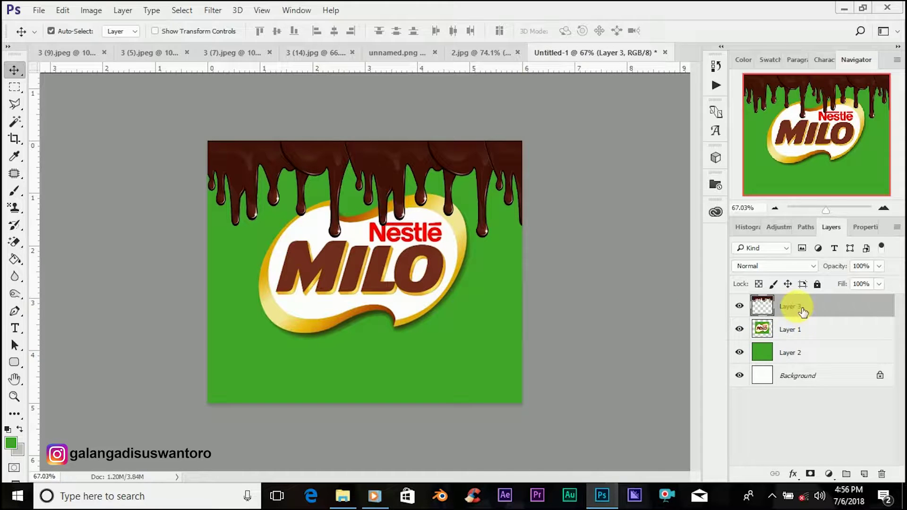
pyautogui.moveTo(803, 307); pyautogui.dragTo(803, 348)
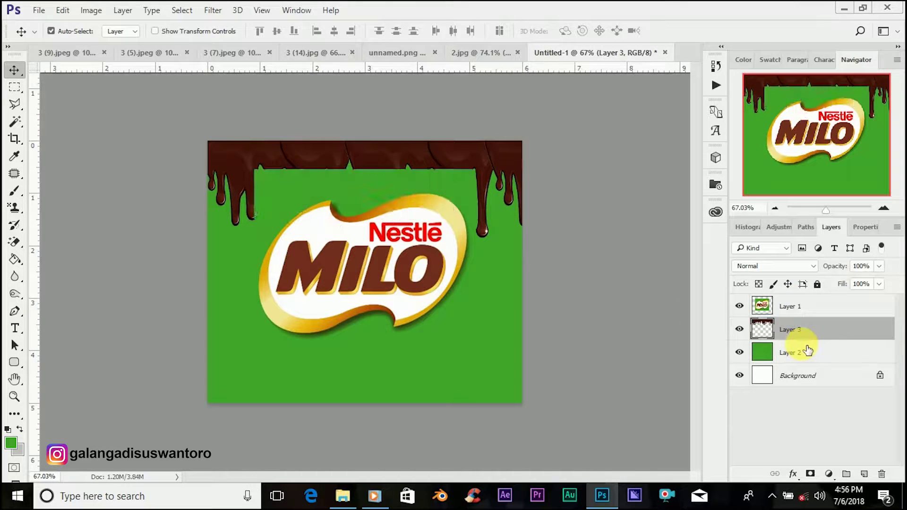
# Step: Erase the green surround of the Milo logo with the Magic Eraser
pyautogui.click(16, 242)
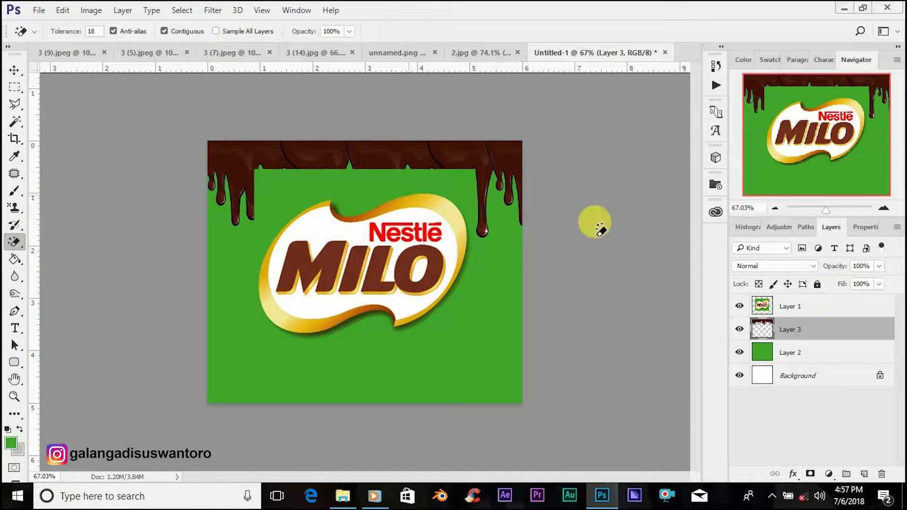
pyautogui.click(831, 307)
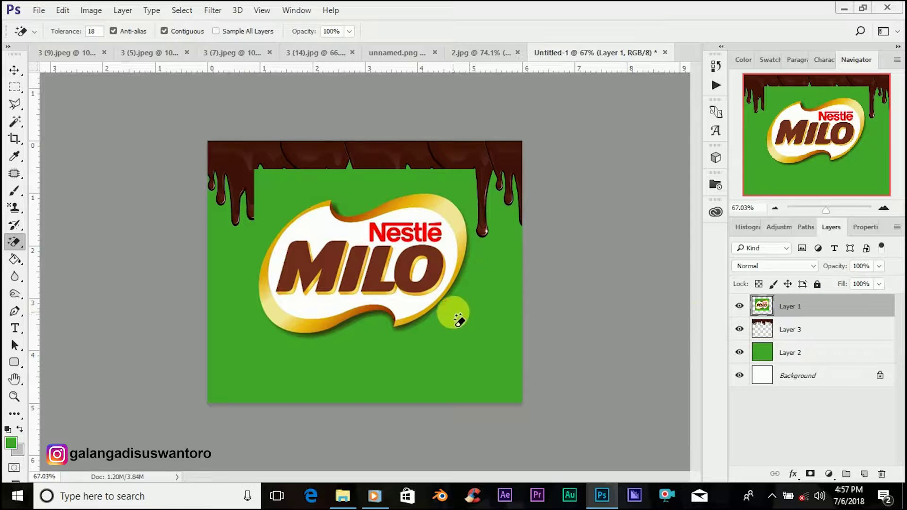
pyautogui.click(486, 325)
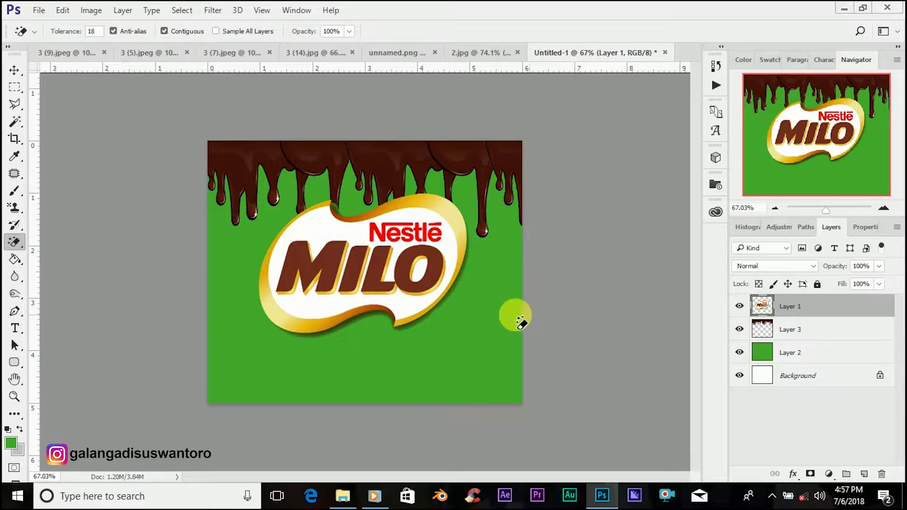
pyautogui.click(14, 71)
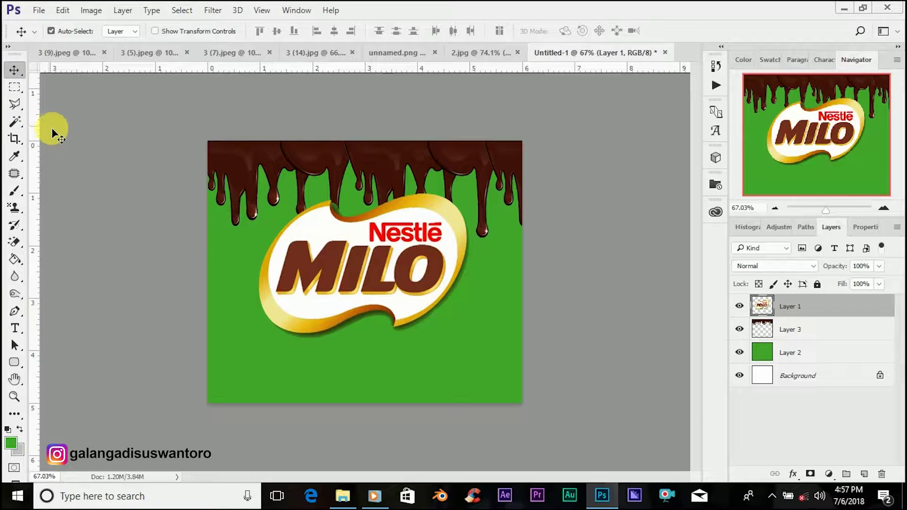
# Step: Shift the Milo logo down and the drips slightly up until the drip ends touch the logo
pyautogui.moveTo(351, 242)
pyautogui.mouseDown()
pyautogui.moveTo(349, 262)
pyautogui.moveTo(336, 266)
pyautogui.moveTo(332, 256)
pyautogui.moveTo(353, 253)
pyautogui.mouseUp()
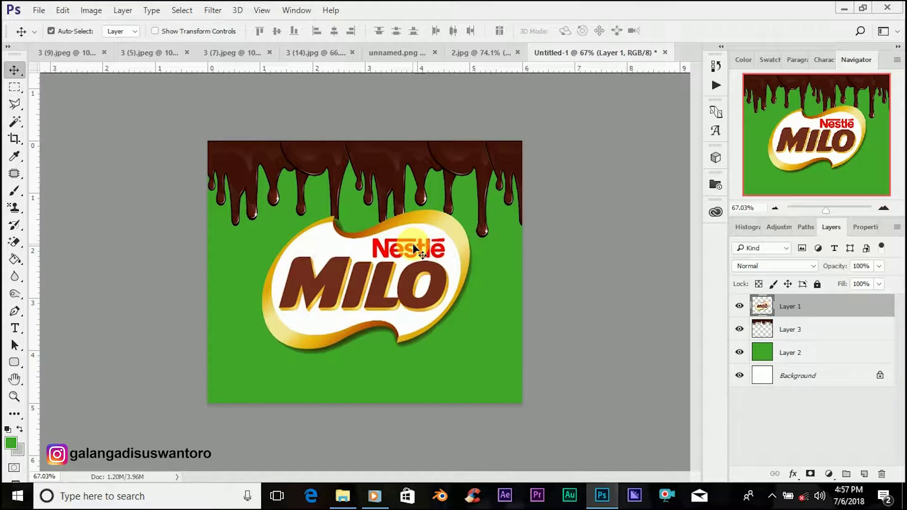
pyautogui.moveTo(360, 255); pyautogui.dragTo(384, 273)
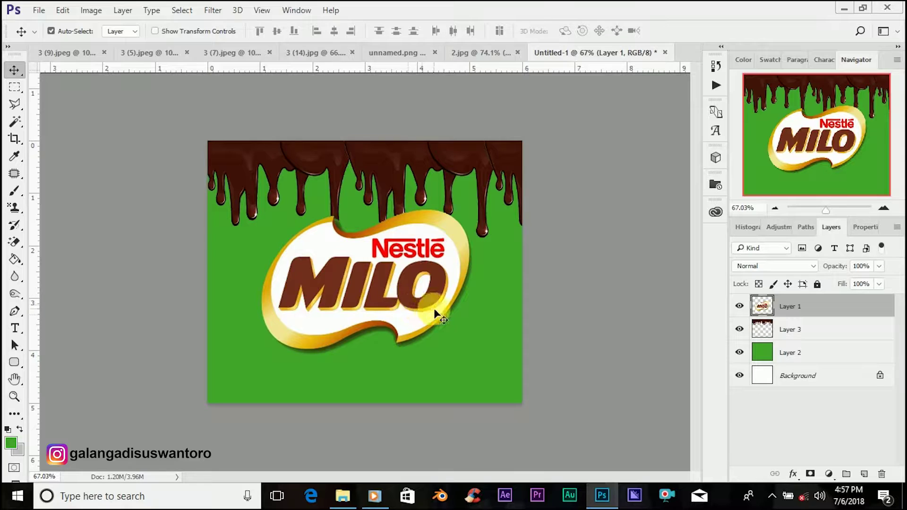
pyautogui.moveTo(386, 297); pyautogui.dragTo(387, 298)
pyautogui.moveTo(381, 172)
pyautogui.mouseDown()
pyautogui.moveTo(380, 135)
pyautogui.moveTo(378, 179)
pyautogui.mouseUp()
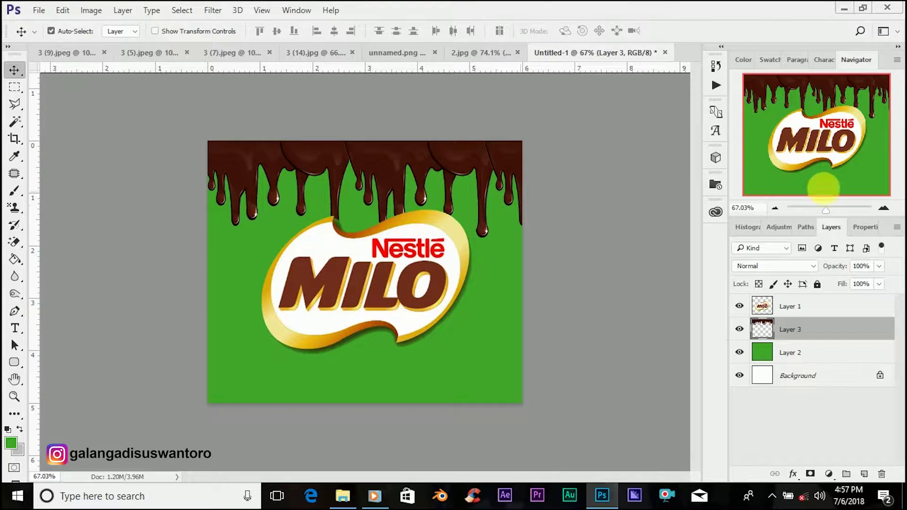
pyautogui.moveTo(822, 209); pyautogui.dragTo(836, 210)
# Step: On the Milo logo layer, erase the gold rim beneath a drip so it flows into the logo
pyautogui.click(15, 242)
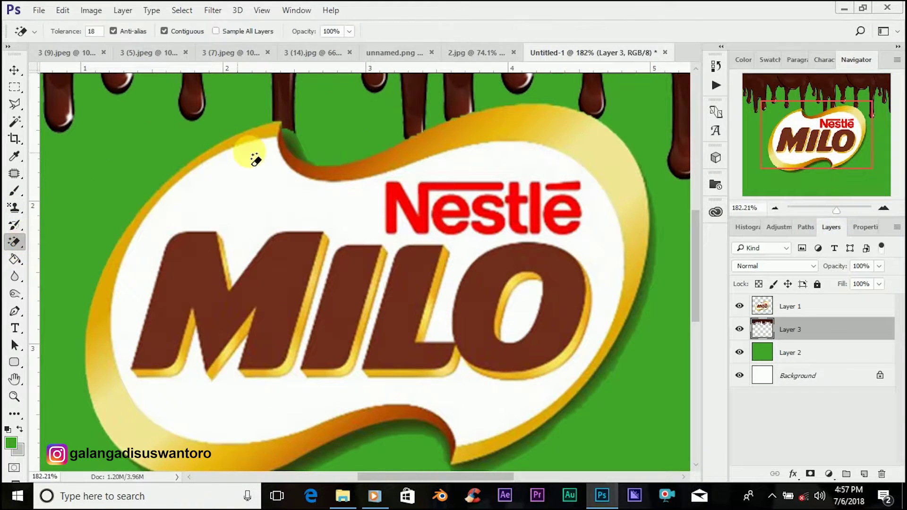
pyautogui.click(294, 143)
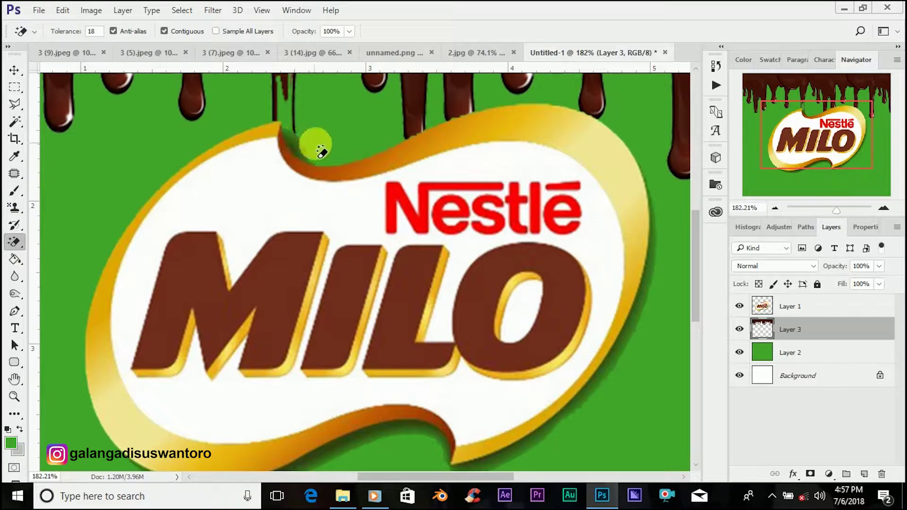
pyautogui.hotkey('ctrl', 'z')
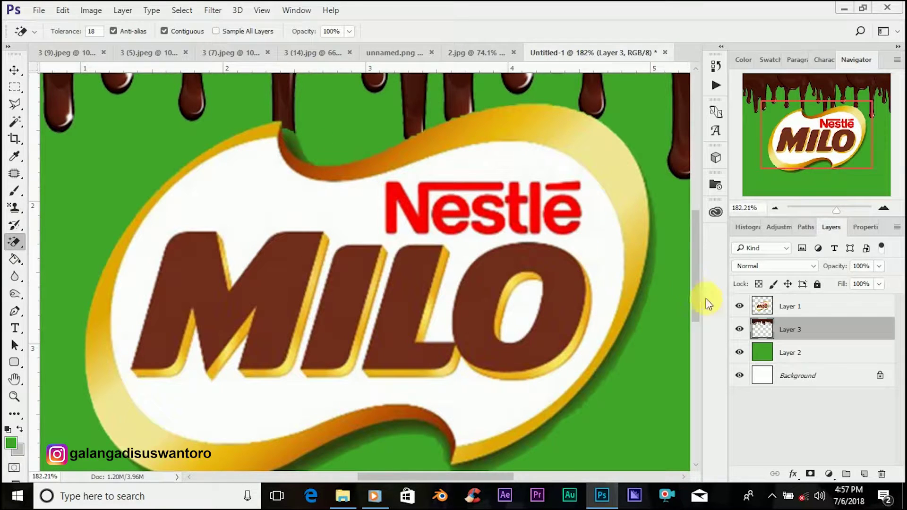
pyautogui.click(797, 304)
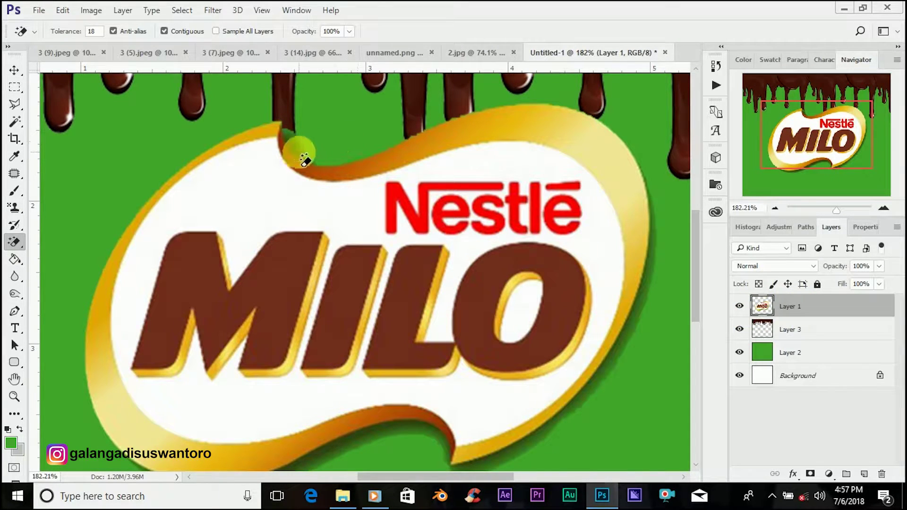
pyautogui.click(295, 150)
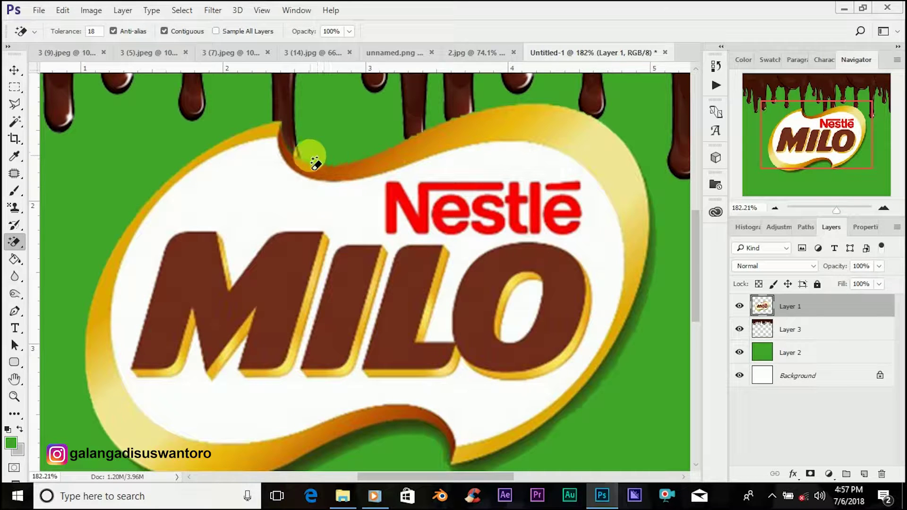
pyautogui.click(13, 71)
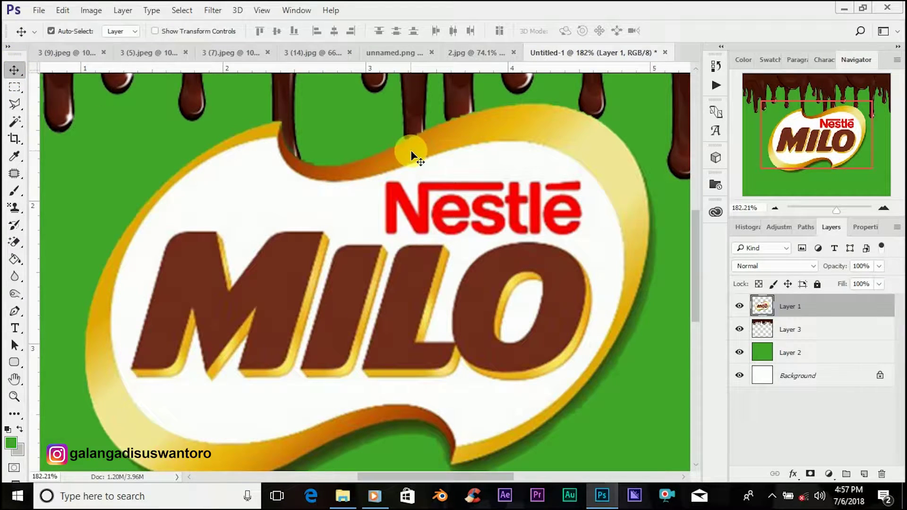
pyautogui.moveTo(842, 211); pyautogui.dragTo(829, 213)
pyautogui.click(366, 285)
pyautogui.moveTo(367, 285)
pyautogui.mouseDown()
pyautogui.moveTo(366, 274)
pyautogui.moveTo(365, 284)
pyautogui.mouseUp()
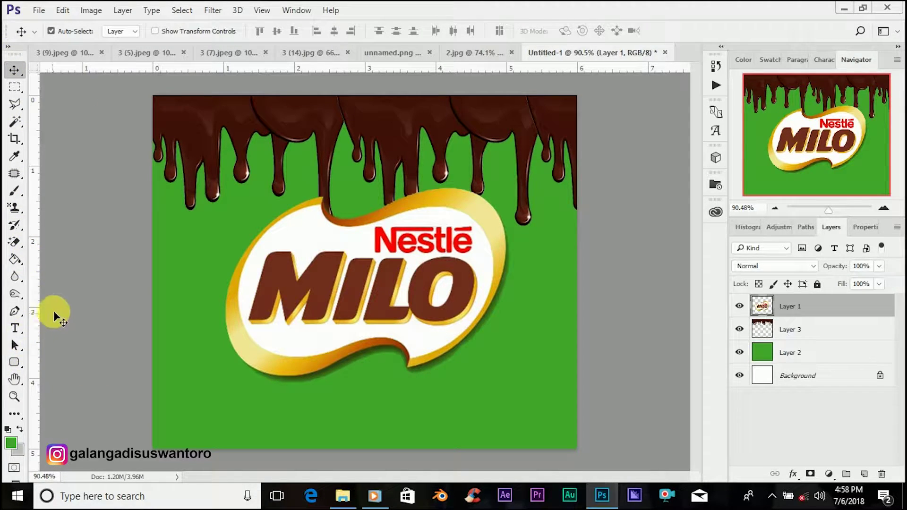
# Step: Bring the milk splash image into the poster as Layer 4
pyautogui.click(151, 54)
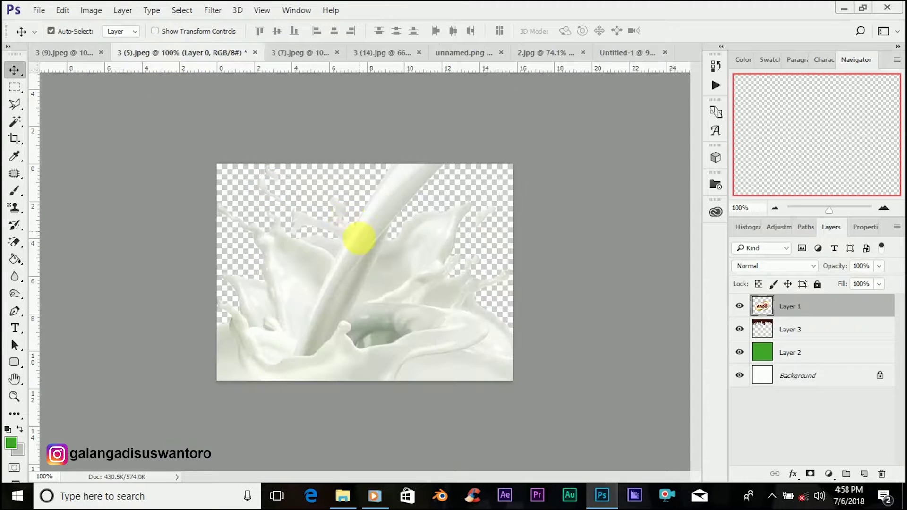
pyautogui.click(630, 51)
pyautogui.moveTo(509, 388); pyautogui.dragTo(509, 388)
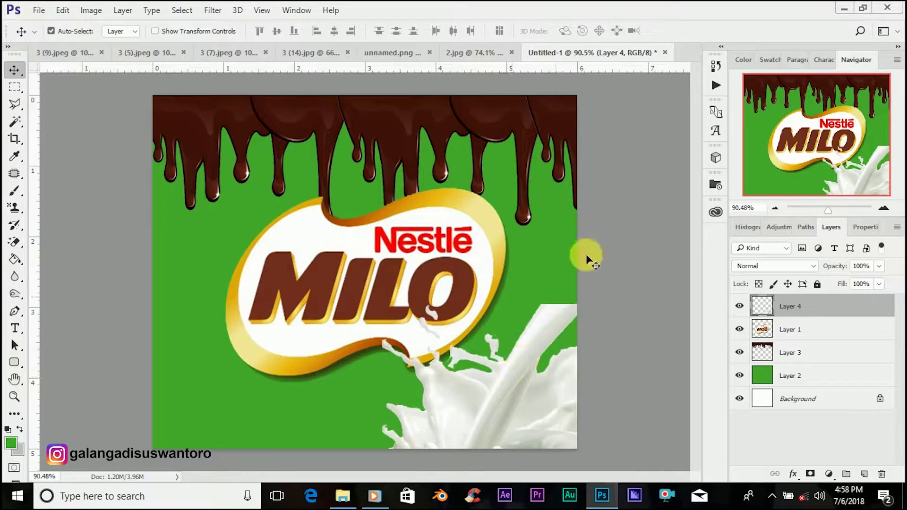
pyautogui.click(830, 211)
pyautogui.click(830, 210)
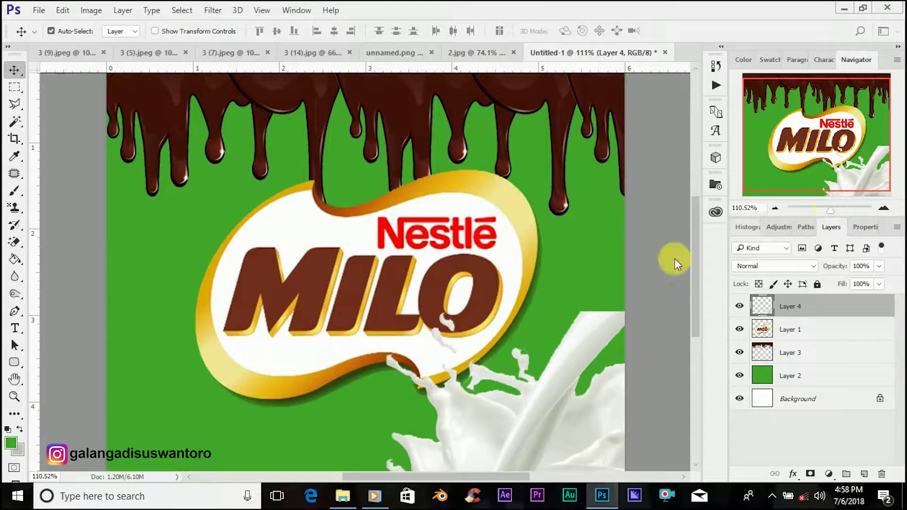
pyautogui.scroll(-3, 699, 295)
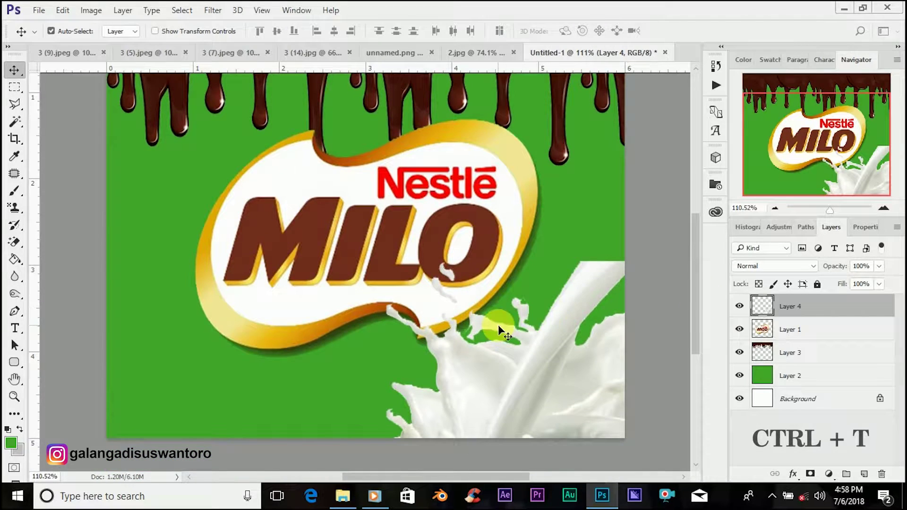
# Step: Scale the milk splash to about 83.5% and settle it in the bottom-right corner
pyautogui.hotkey('ctrl', 't')
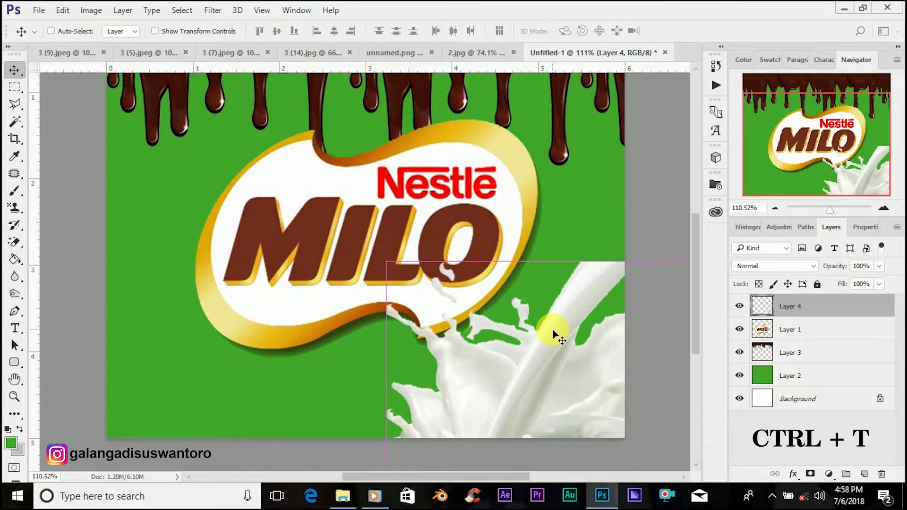
pyautogui.click(828, 209)
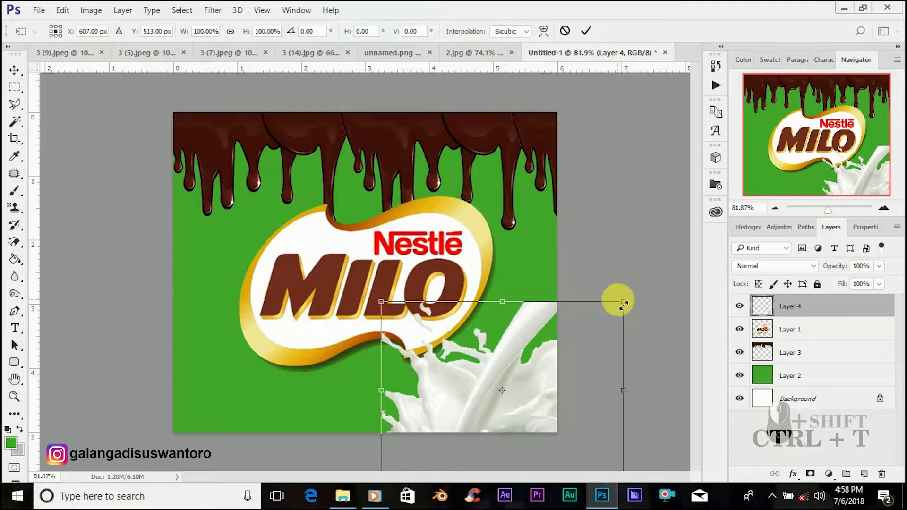
pyautogui.moveTo(622, 304); pyautogui.dragTo(578, 377)
pyautogui.moveTo(503, 389); pyautogui.dragTo(544, 340)
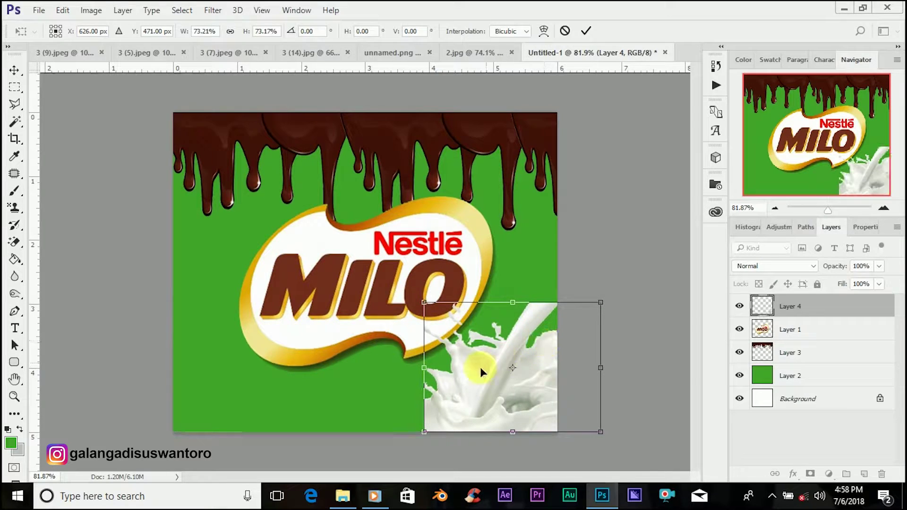
pyautogui.moveTo(601, 427); pyautogui.dragTo(614, 454)
pyautogui.moveTo(514, 398)
pyautogui.mouseDown()
pyautogui.moveTo(506, 414)
pyautogui.moveTo(492, 404)
pyautogui.moveTo(501, 390)
pyautogui.mouseUp()
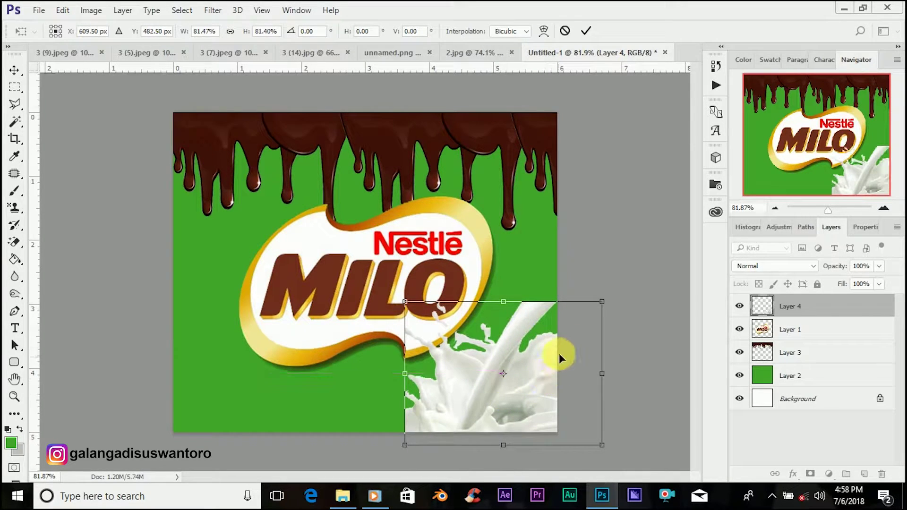
pyautogui.moveTo(405, 317); pyautogui.dragTo(423, 334)
pyautogui.moveTo(489, 367)
pyautogui.mouseDown()
pyautogui.moveTo(480, 369)
pyautogui.moveTo(491, 370)
pyautogui.mouseUp()
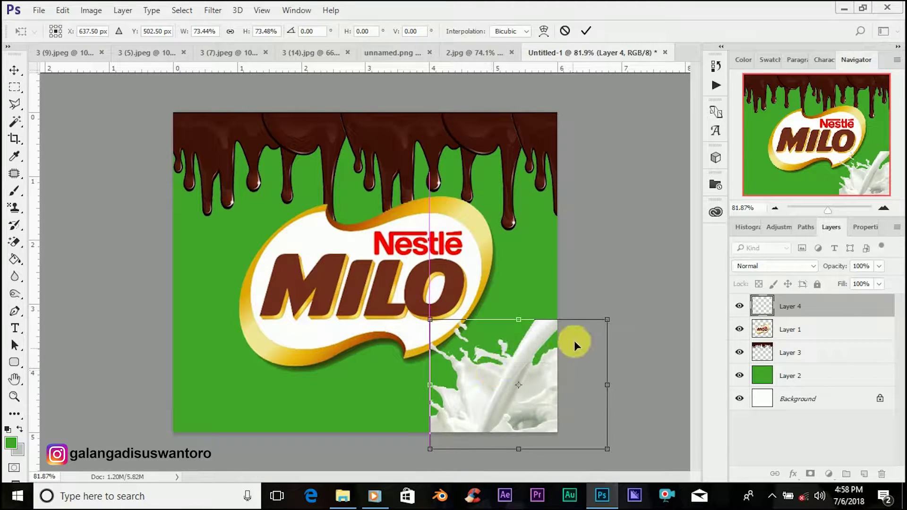
pyautogui.moveTo(617, 325); pyautogui.dragTo(640, 307)
pyautogui.moveTo(491, 409); pyautogui.dragTo(493, 410)
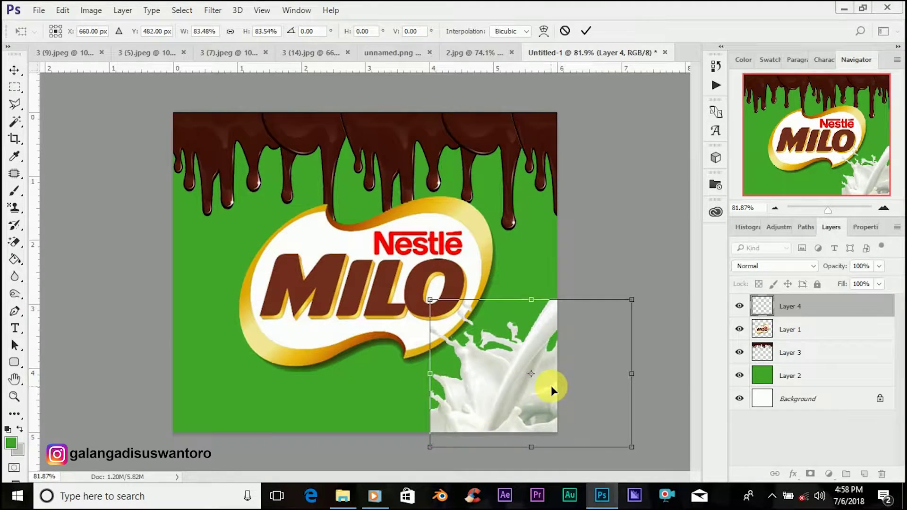
pyautogui.click(585, 30)
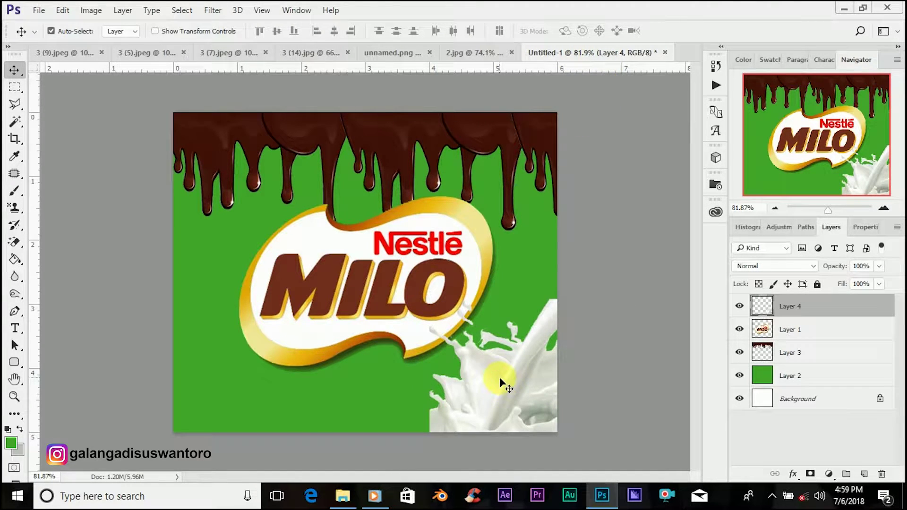
pyautogui.moveTo(500, 377); pyautogui.dragTo(503, 399)
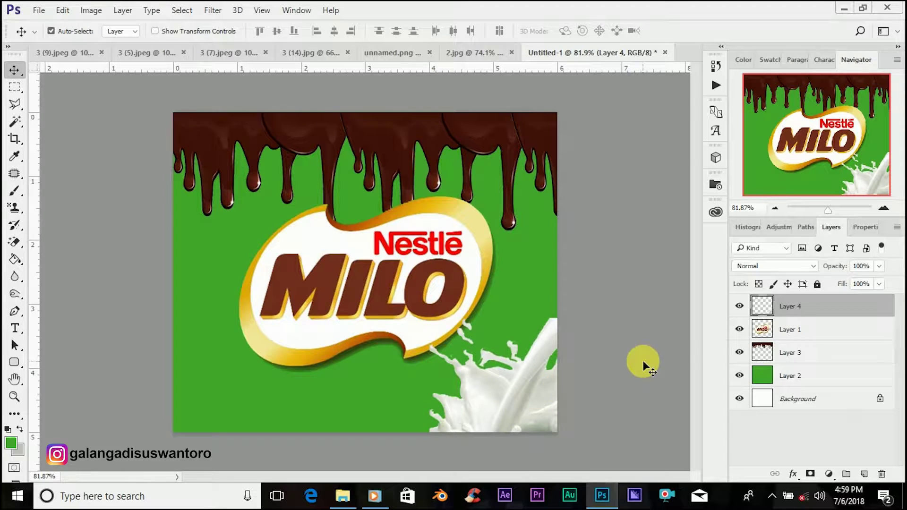
pyautogui.moveTo(529, 378); pyautogui.dragTo(526, 368)
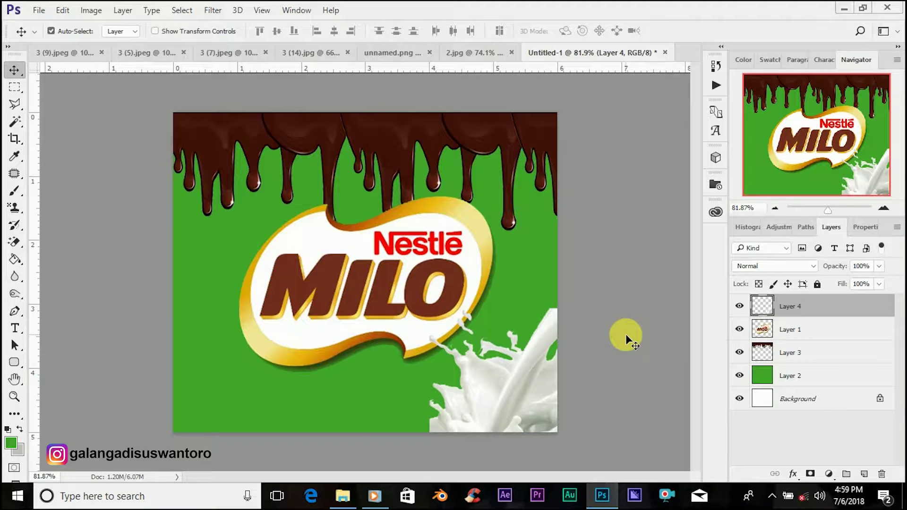
# Step: Drag the Milo cup from 3 (7).jpeg into the poster, scale it down, and set it over the bottom-right milk splash
pyautogui.click(211, 56)
pyautogui.moveTo(391, 234); pyautogui.dragTo(490, 344)
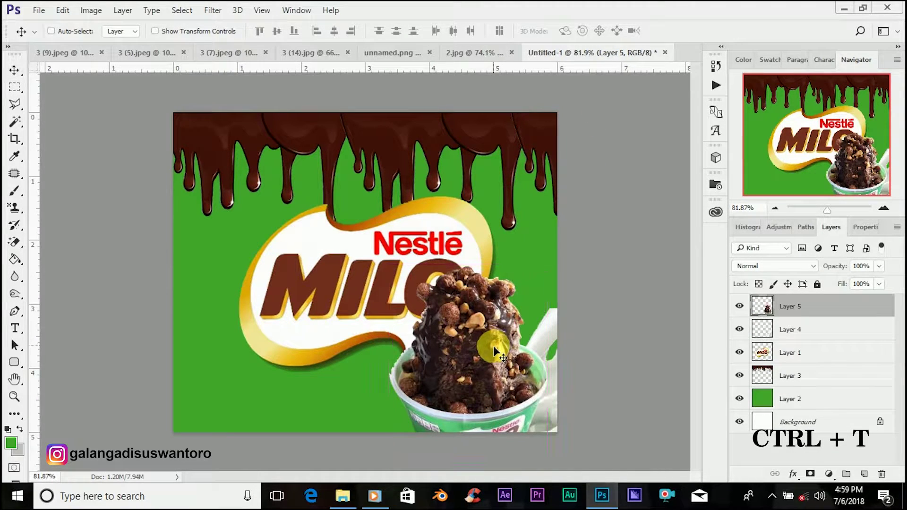
pyautogui.hotkey('ctrl', 't')
pyautogui.moveTo(546, 465); pyautogui.dragTo(475, 374)
pyautogui.moveTo(445, 329); pyautogui.dragTo(528, 404)
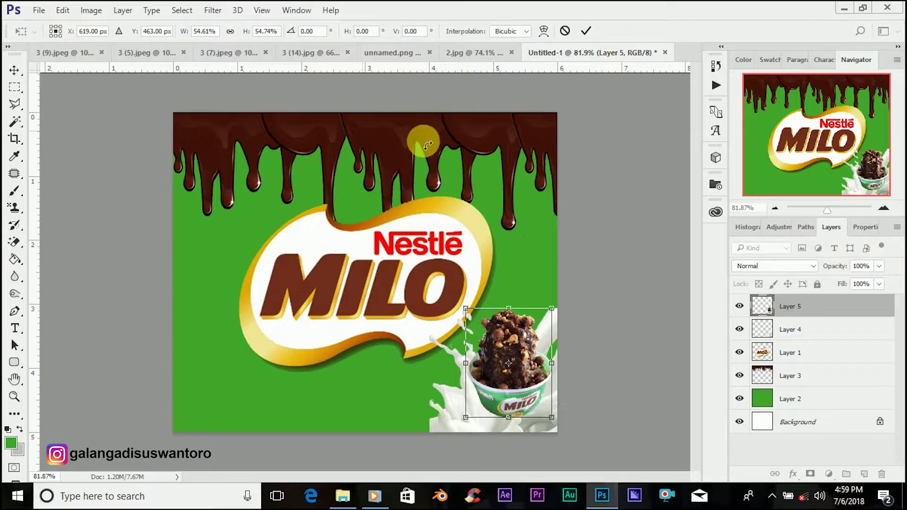
pyautogui.moveTo(552, 418)
pyautogui.mouseDown()
pyautogui.moveTo(564, 441)
pyautogui.moveTo(553, 429)
pyautogui.mouseUp()
pyautogui.moveTo(502, 376); pyautogui.dragTo(495, 376)
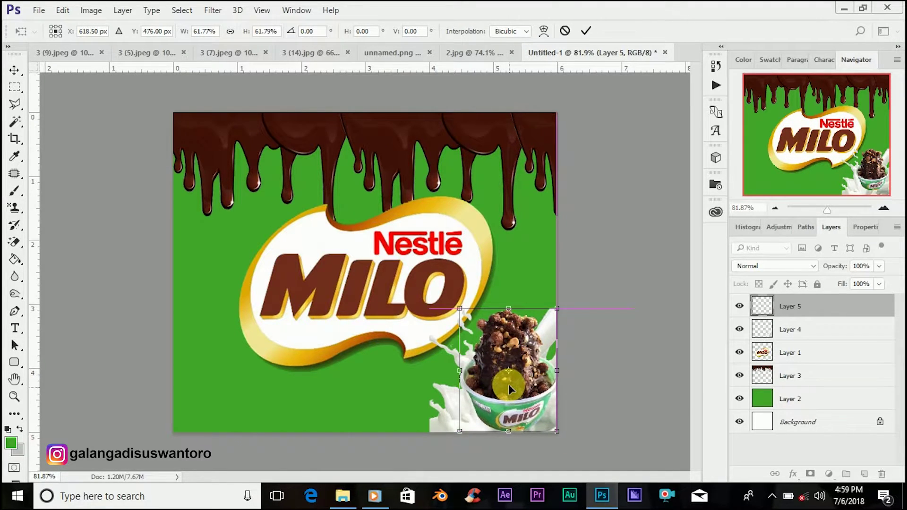
pyautogui.click(587, 32)
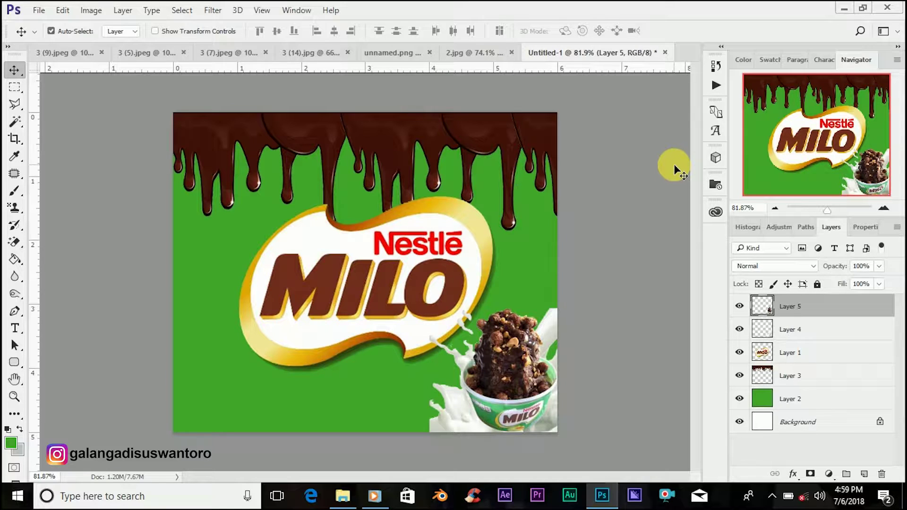
pyautogui.press('Left')
pyautogui.press('Left')
pyautogui.press('Left')
pyautogui.press('Left')
pyautogui.press('Left')
pyautogui.press('Left')
pyautogui.press('Left')
pyautogui.press('Left')
pyautogui.press('Left')
pyautogui.press('Left')
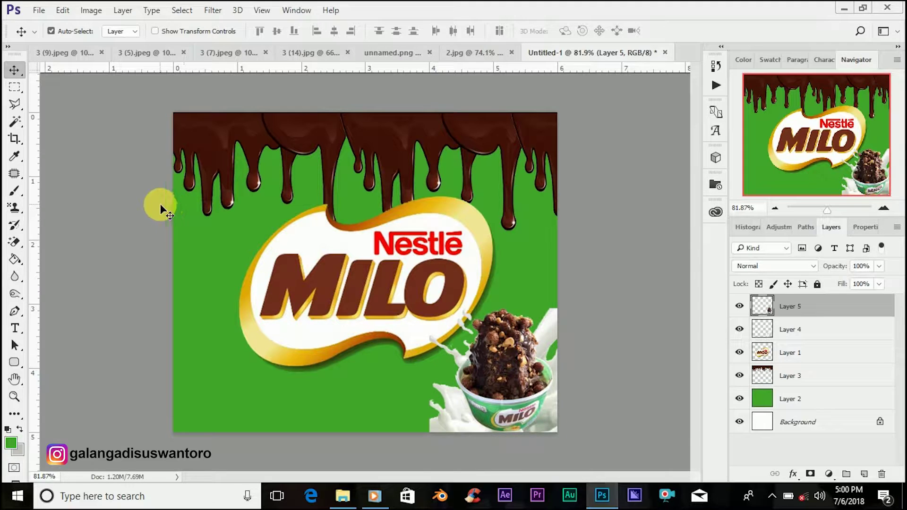
# Step: Add an 'Es Kepal' text layer to the left of the MILO logo
pyautogui.click(22, 327)
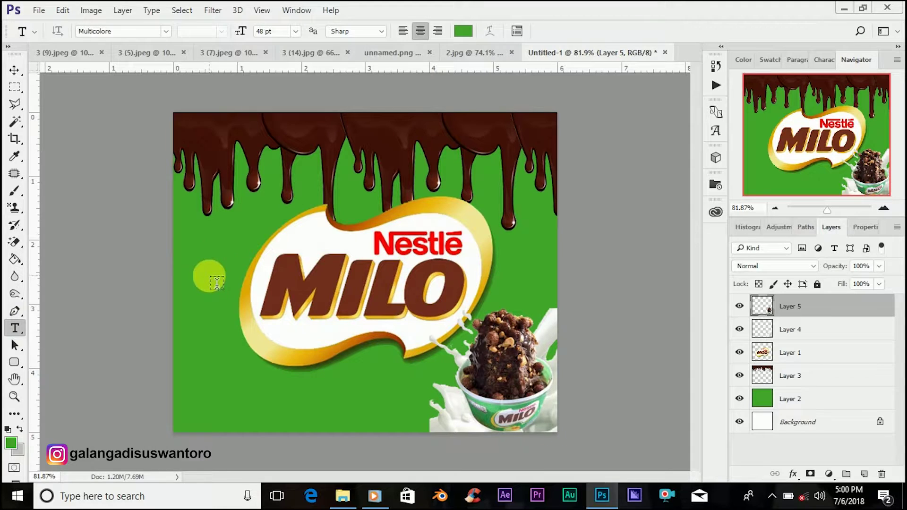
pyautogui.click(209, 275)
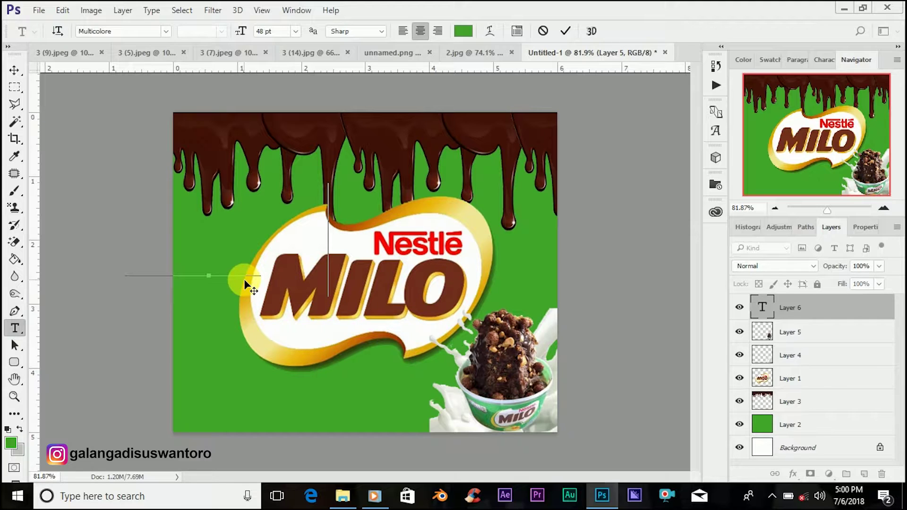
pyautogui.write('AL')
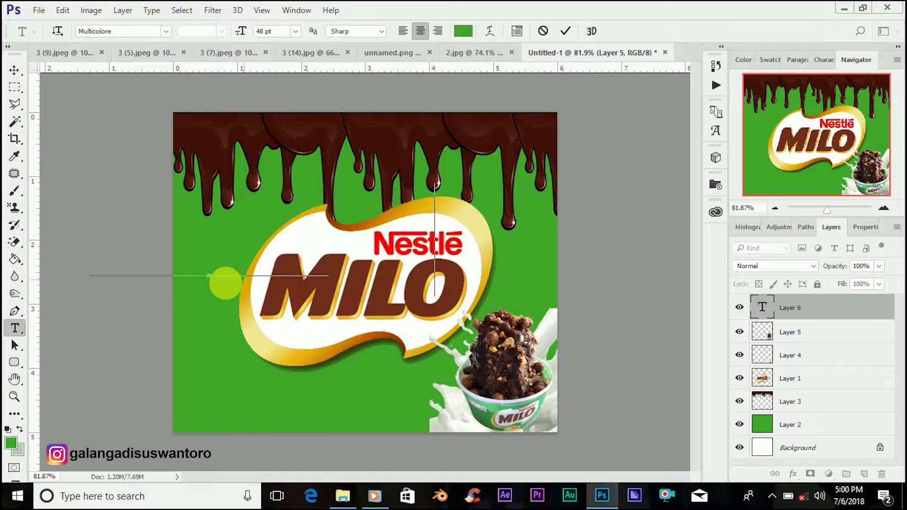
pyautogui.click(767, 309)
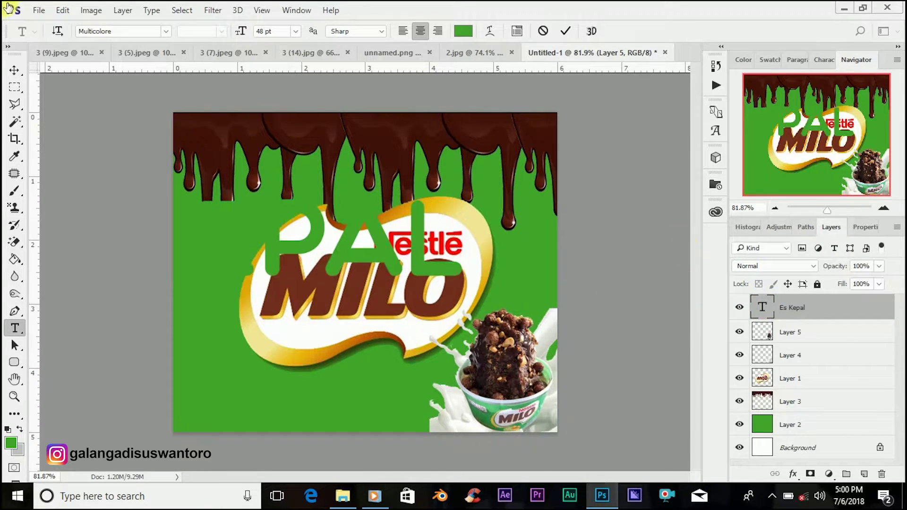
# Step: Colour the Es Kepal text with MILO's brown sampled by eyedropper and shrink it to 18 pt
pyautogui.doubleClick(763, 308)
pyautogui.click(463, 31)
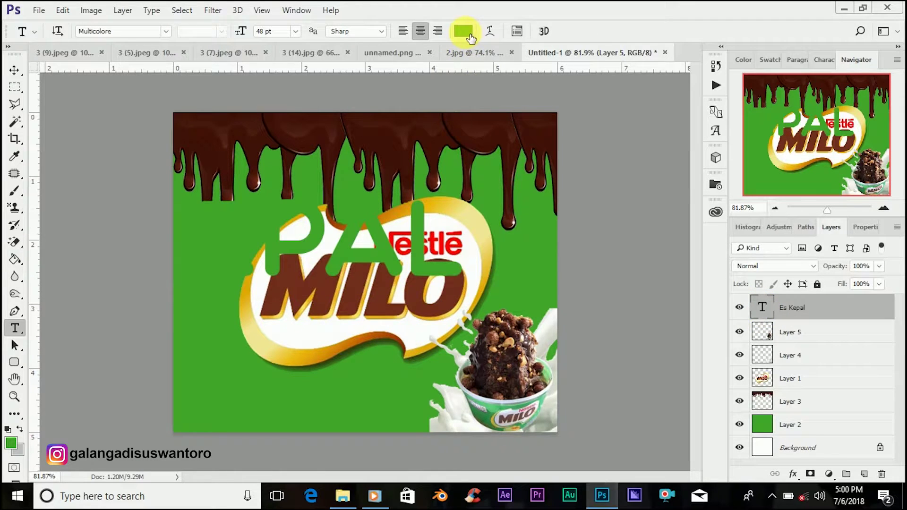
pyautogui.click(392, 295)
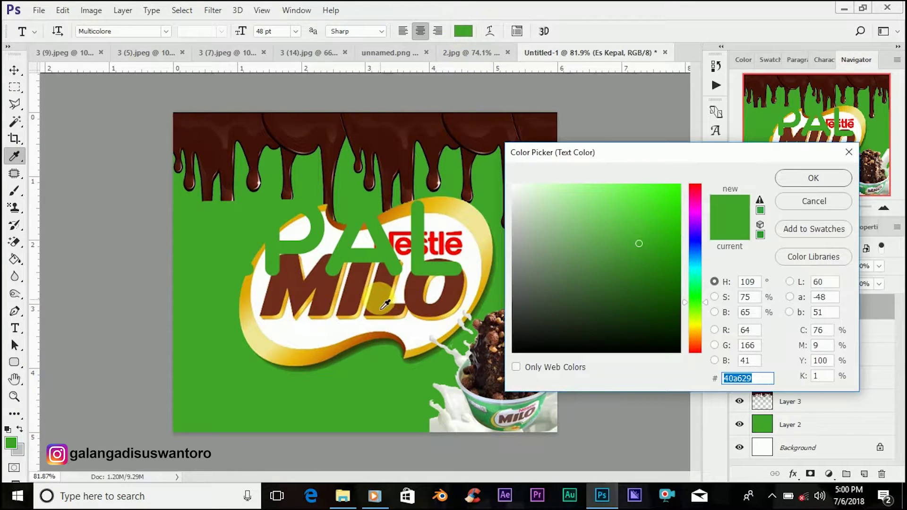
pyautogui.click(803, 175)
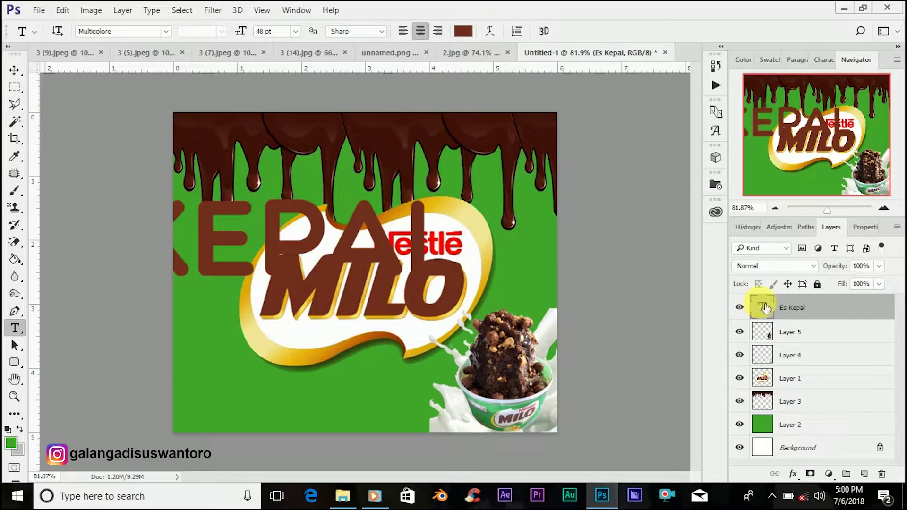
pyautogui.doubleClick(766, 308)
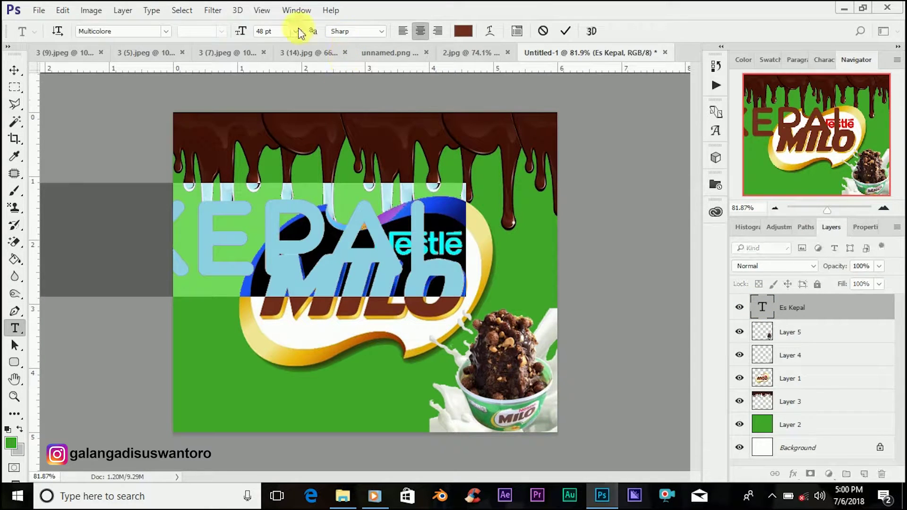
pyautogui.moveTo(249, 36); pyautogui.dragTo(223, 30)
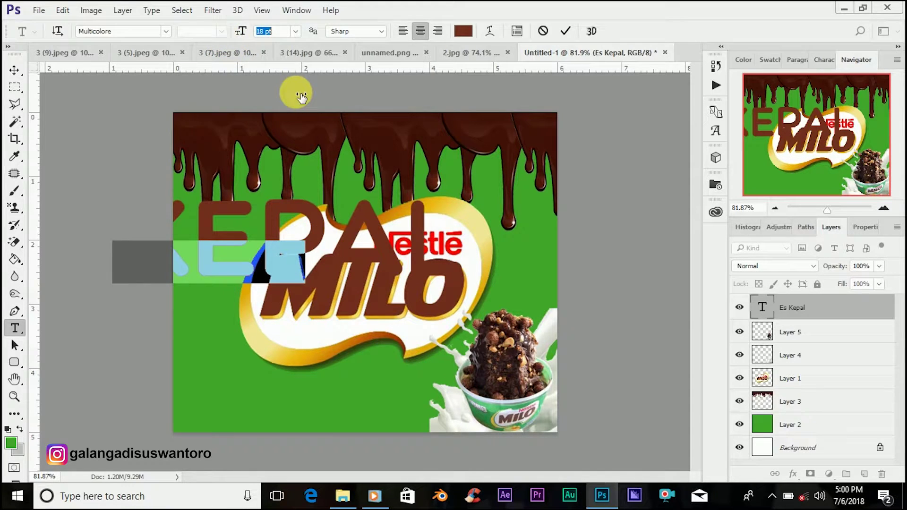
pyautogui.click(566, 32)
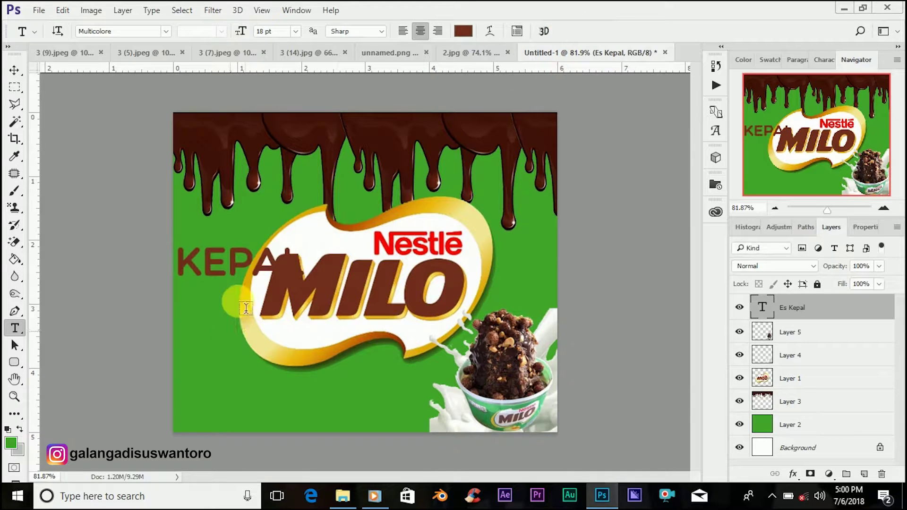
pyautogui.click(13, 72)
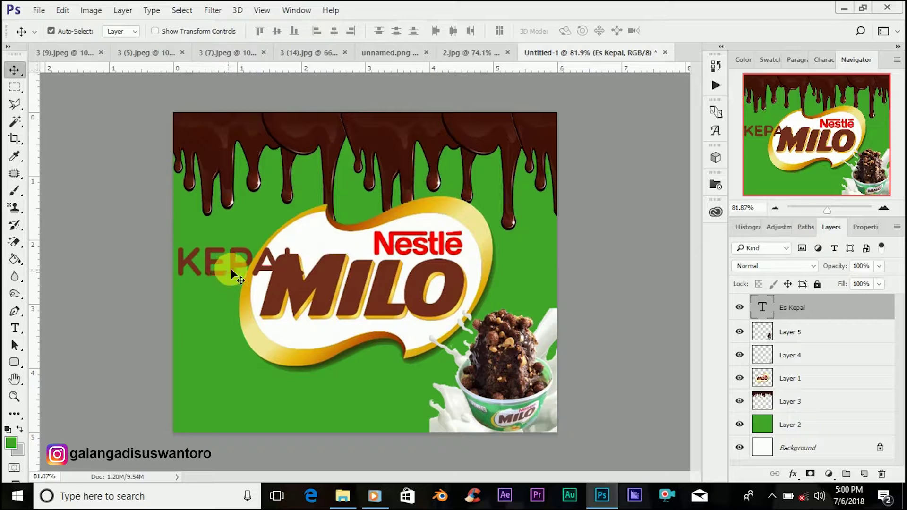
# Step: Move the Es Kepal text beside the Nestlé wordmark and scale it down to 74.45%
pyautogui.moveTo(246, 245); pyautogui.dragTo(295, 242)
pyautogui.hotkey('ctrl', 't')
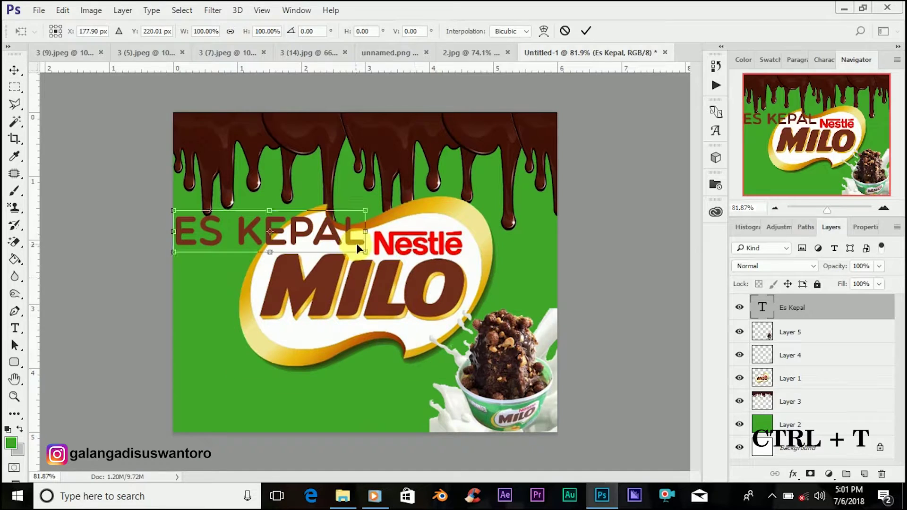
pyautogui.moveTo(352, 249); pyautogui.dragTo(336, 243)
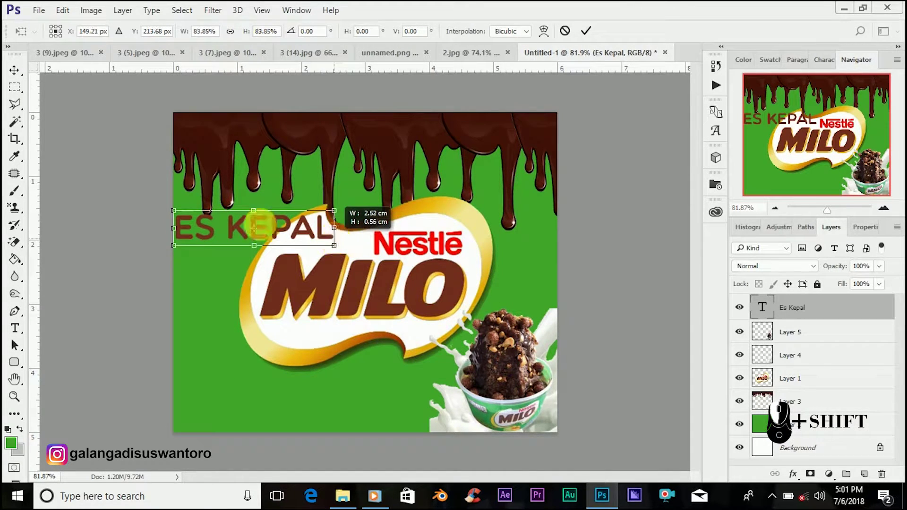
pyautogui.moveTo(257, 229); pyautogui.dragTo(280, 228)
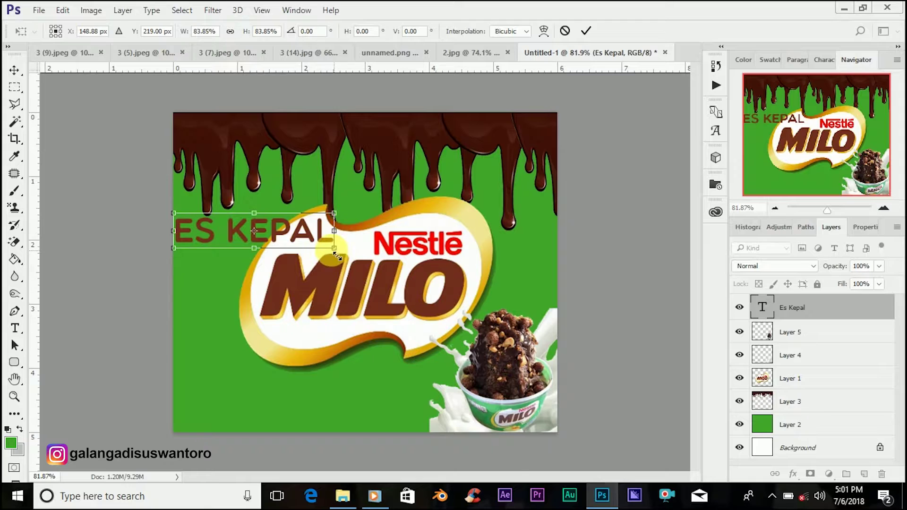
pyautogui.moveTo(335, 251); pyautogui.dragTo(283, 231)
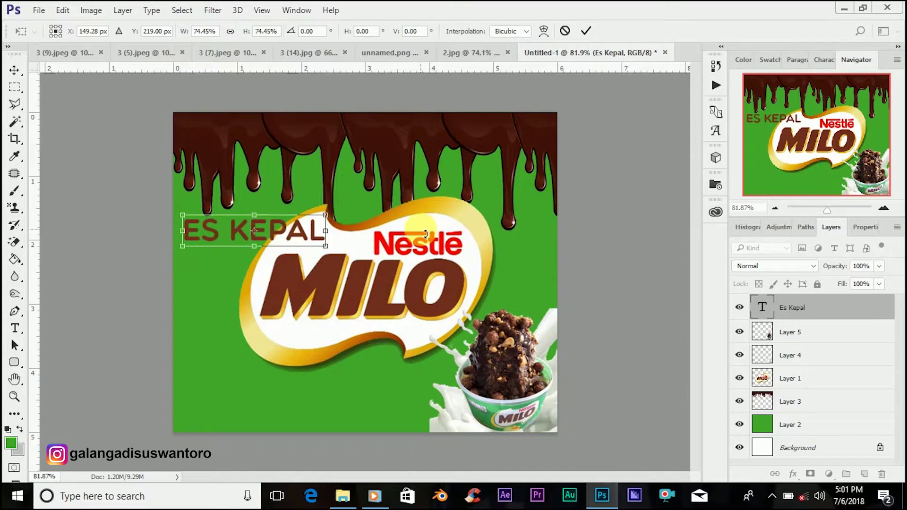
pyautogui.click(586, 30)
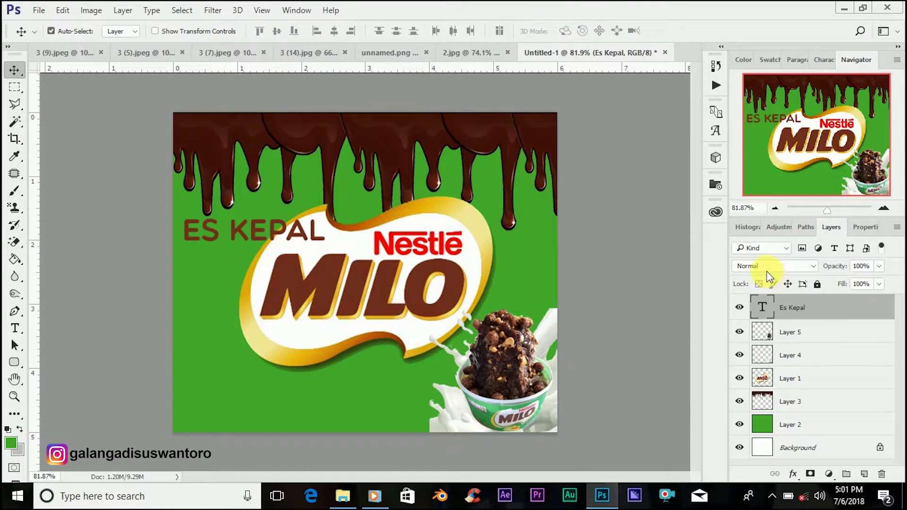
# Step: Open Layer Style for the Es Kepal layer and add a black Stroke effect
pyautogui.rightClick(802, 311)
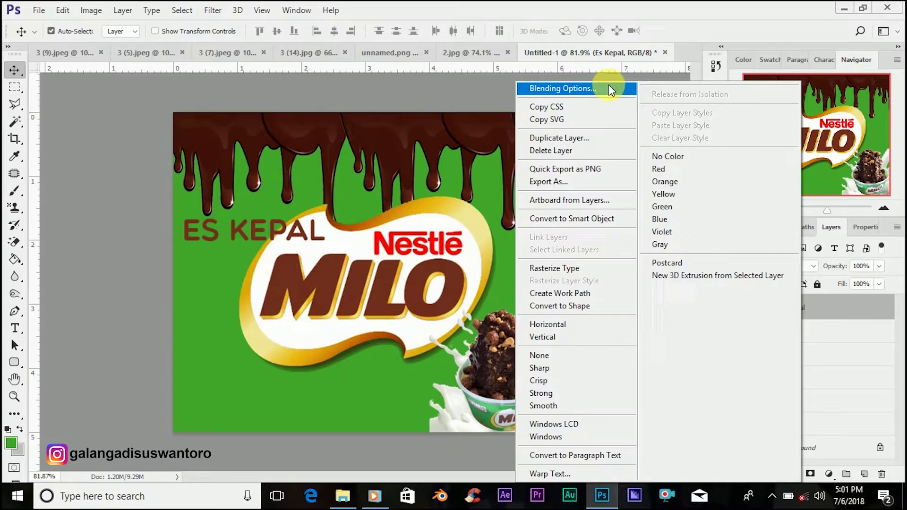
pyautogui.click(605, 87)
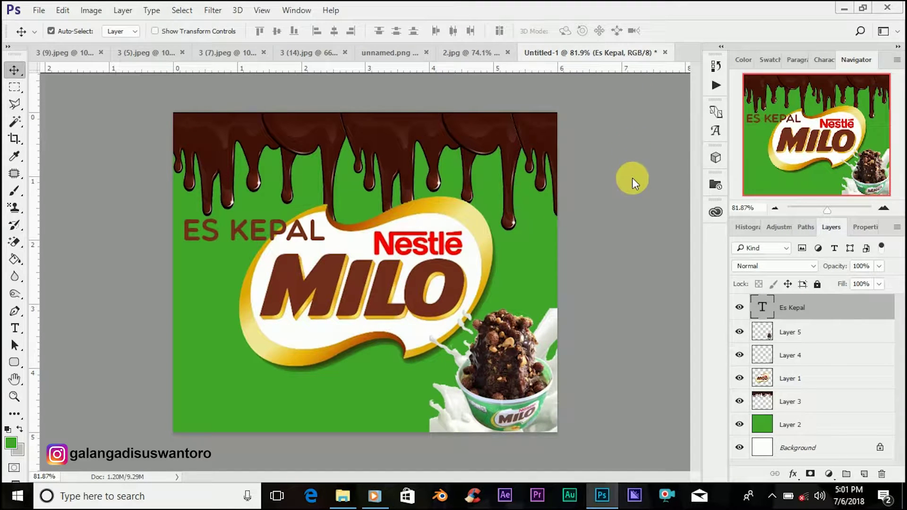
pyautogui.press('h')
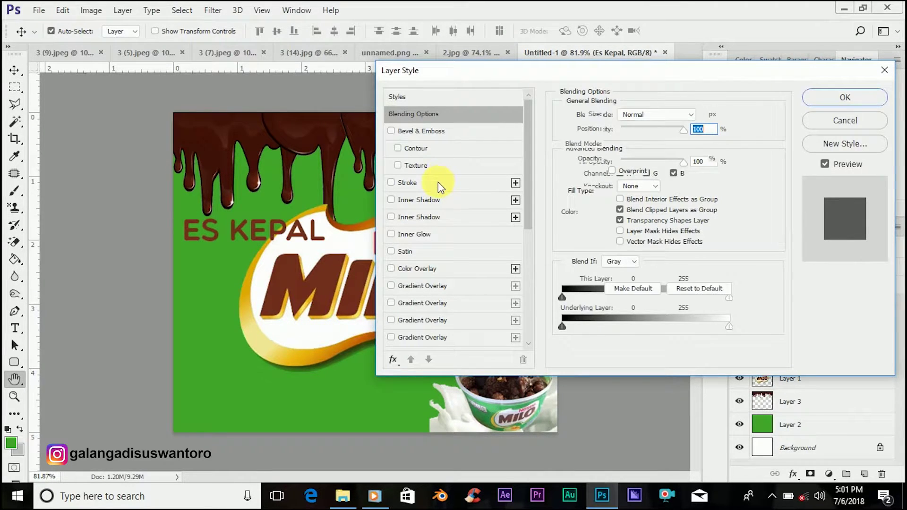
pyautogui.click(438, 182)
pyautogui.click(595, 212)
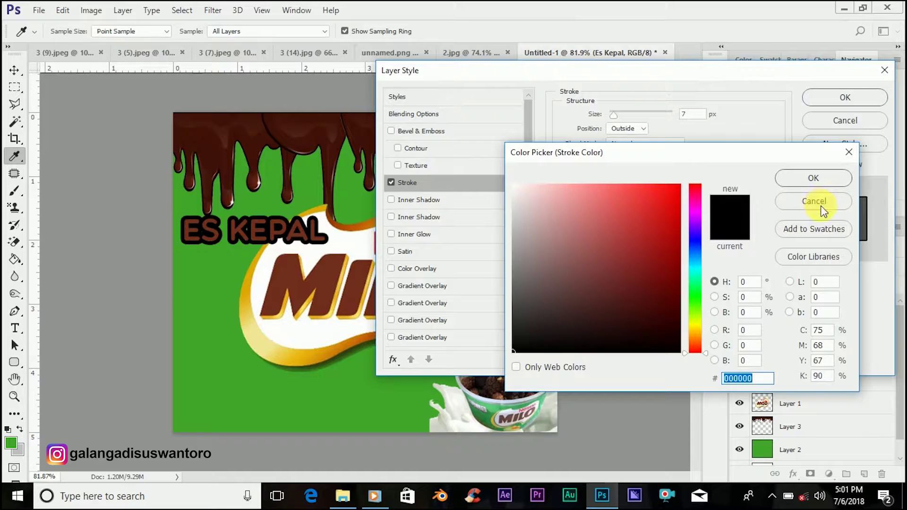
pyautogui.click(807, 201)
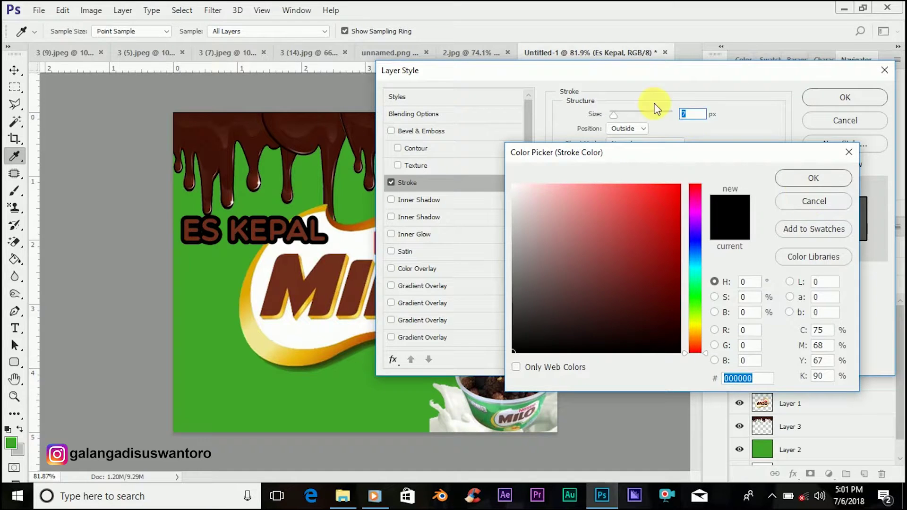
# Step: Set the stroke size to 3 px, apply it, and nudge the text into place
pyautogui.moveTo(612, 115); pyautogui.dragTo(603, 116)
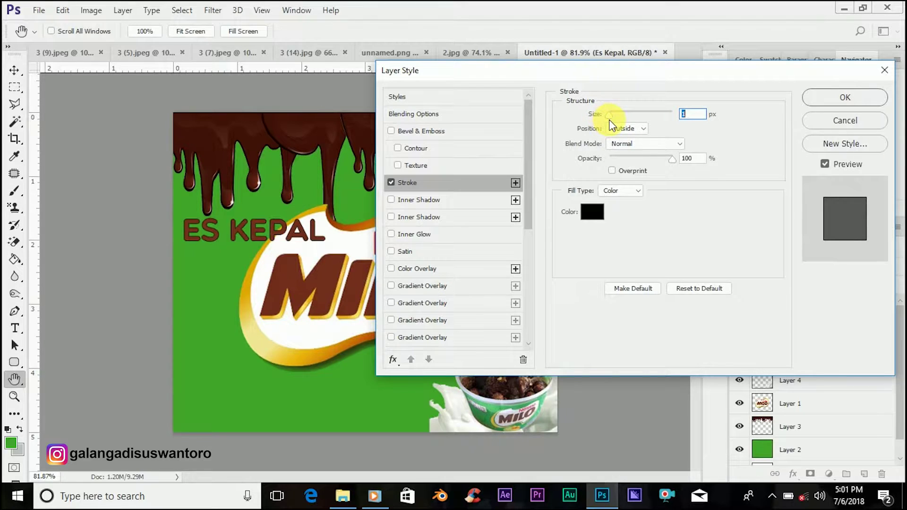
pyautogui.press('Up')
pyautogui.press('Up')
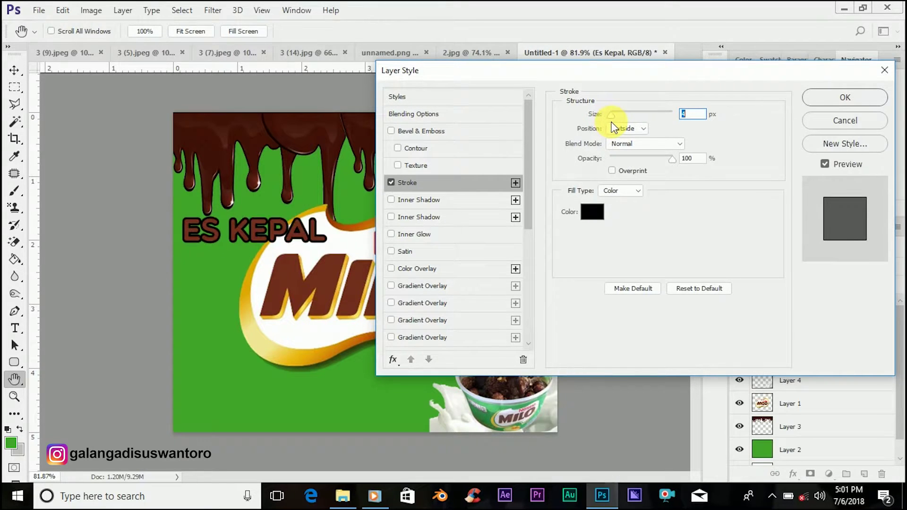
pyautogui.press('Down')
pyautogui.press('Down')
pyautogui.press('Up')
pyautogui.press('Up')
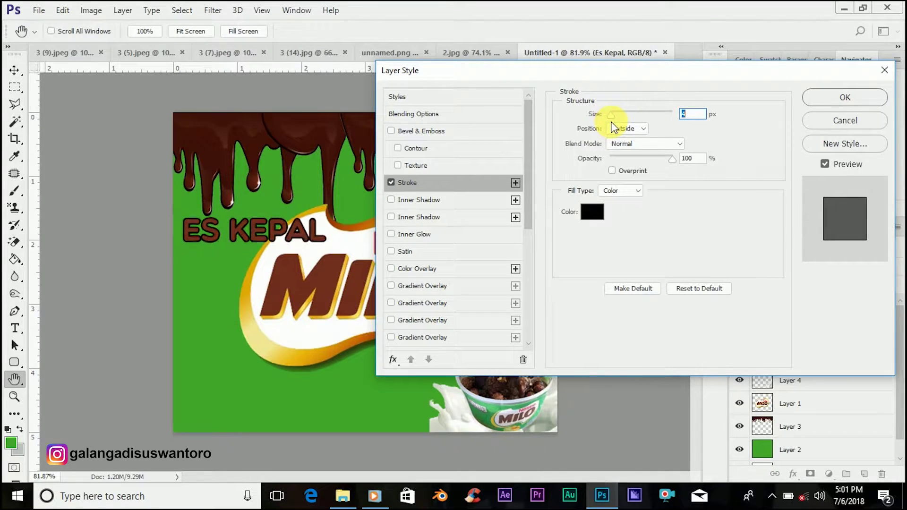
pyautogui.press('Down')
pyautogui.press('Down')
pyautogui.press('Up')
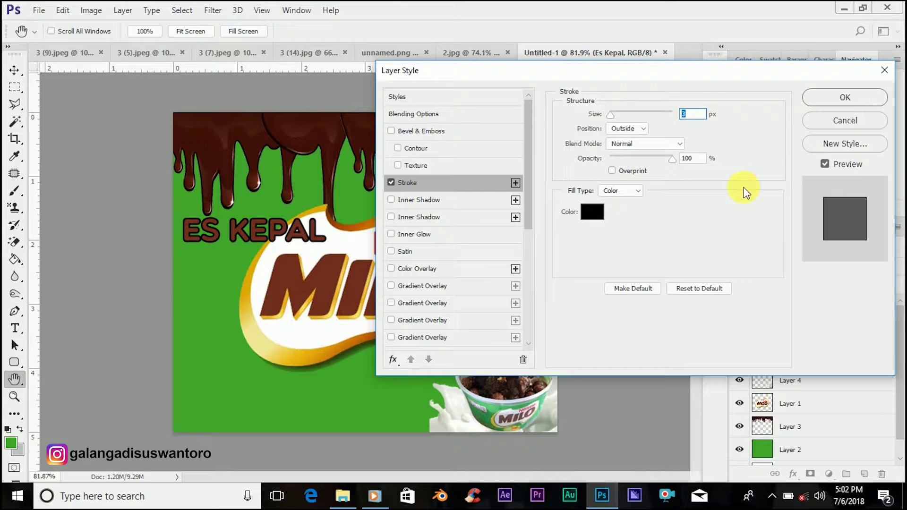
pyautogui.click(846, 98)
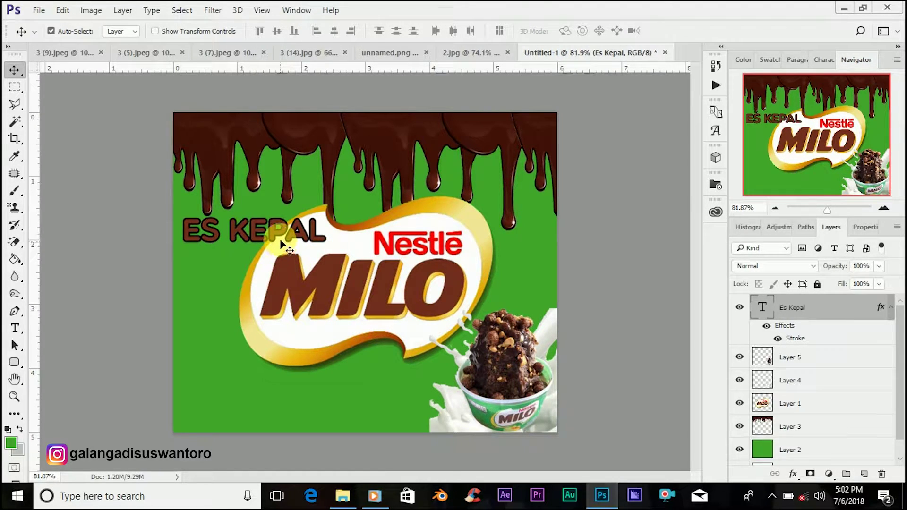
pyautogui.moveTo(274, 232); pyautogui.dragTo(307, 232)
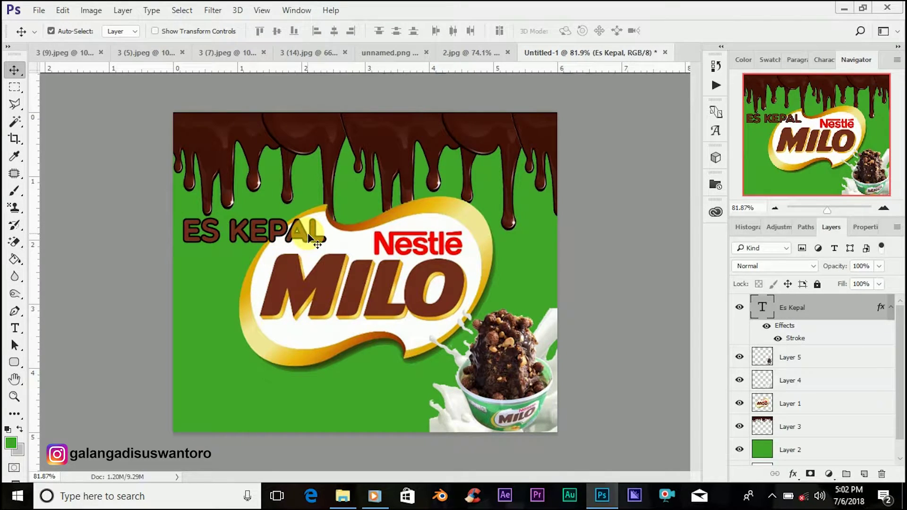
pyautogui.press('Down')
pyautogui.press('Down')
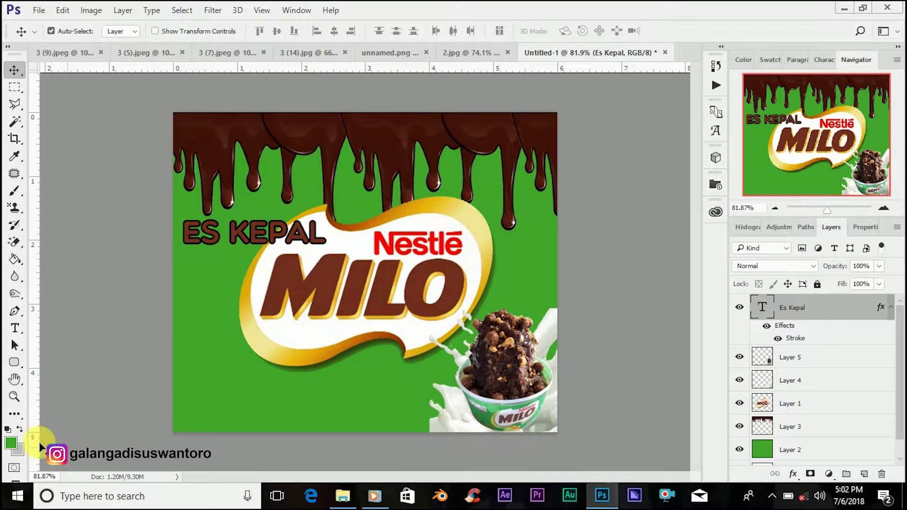
# Step: Drag the WhatsApp logo from unnamed.png into the poster and shrink it toward the bottom-left
pyautogui.click(457, 59)
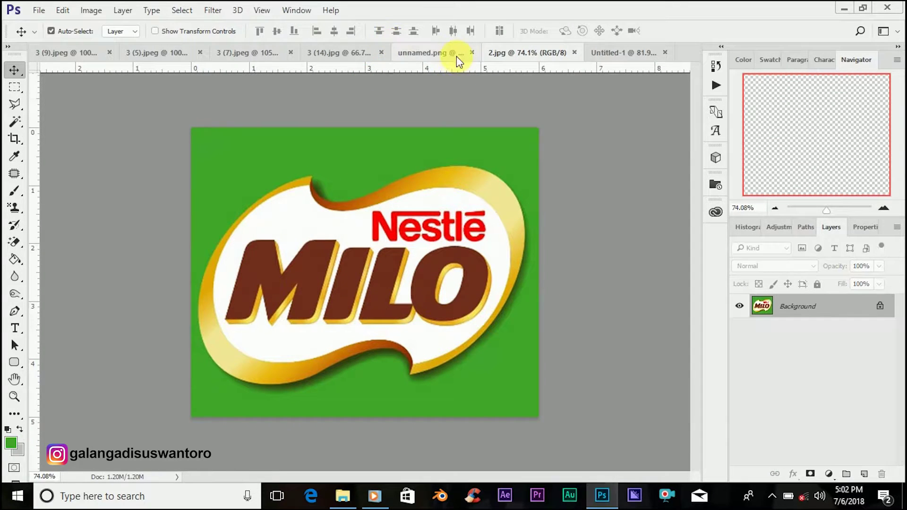
pyautogui.click(421, 58)
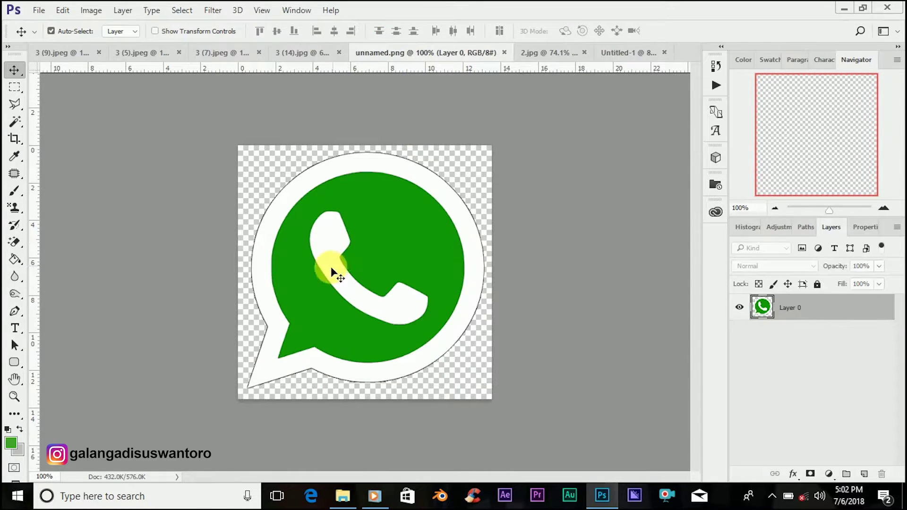
pyautogui.moveTo(412, 197); pyautogui.dragTo(259, 392)
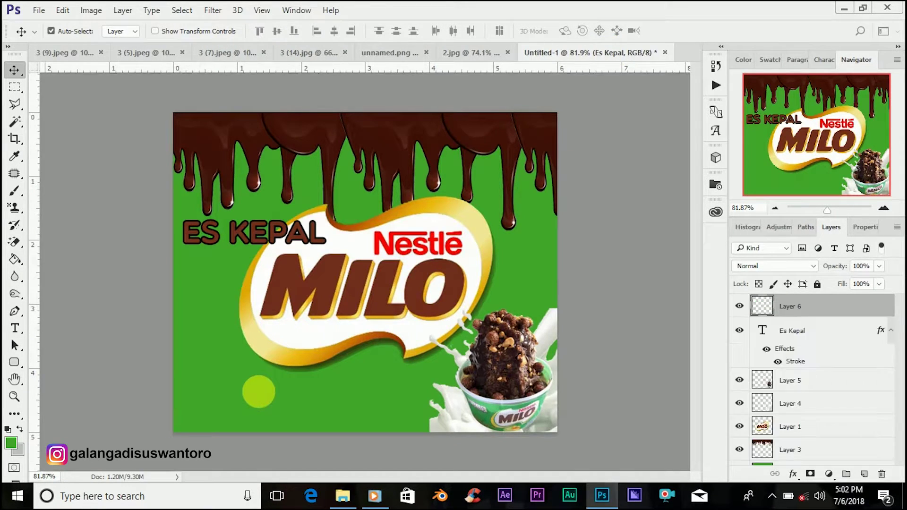
pyautogui.hotkey('ctrl', 't')
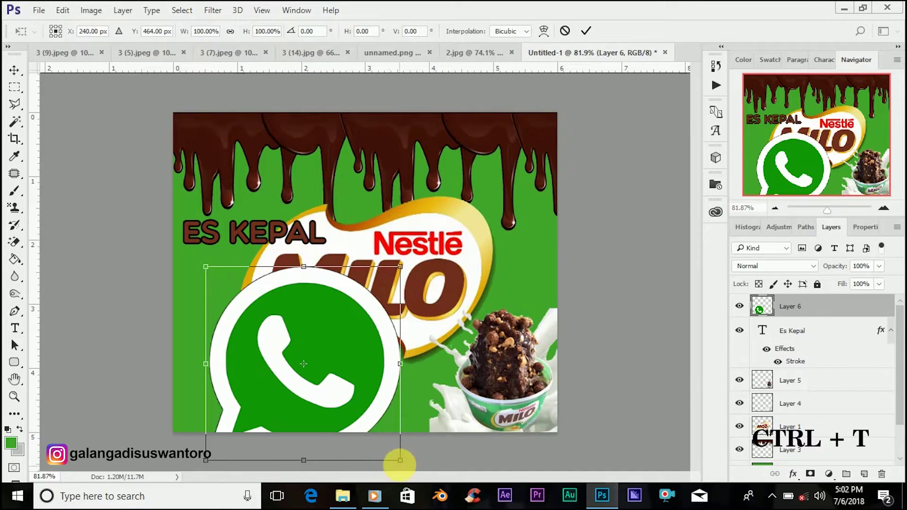
pyautogui.moveTo(400, 460); pyautogui.dragTo(248, 309)
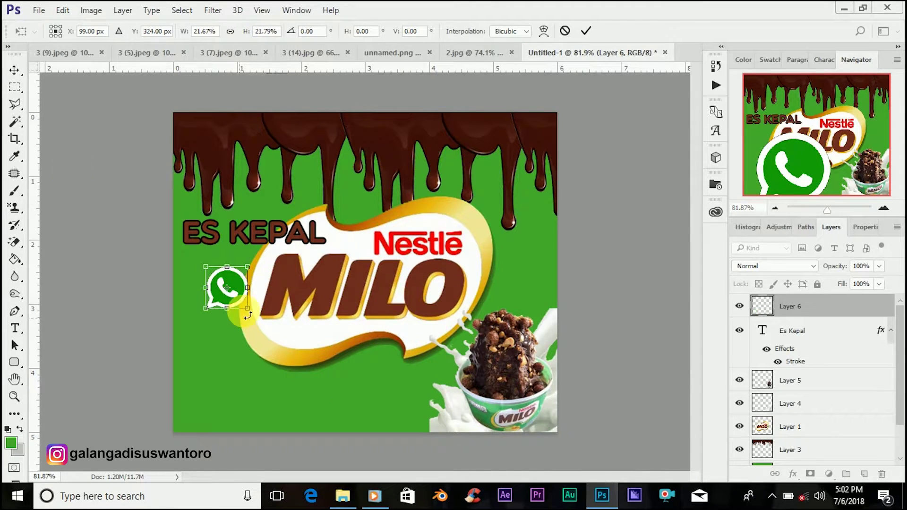
pyautogui.click(13, 81)
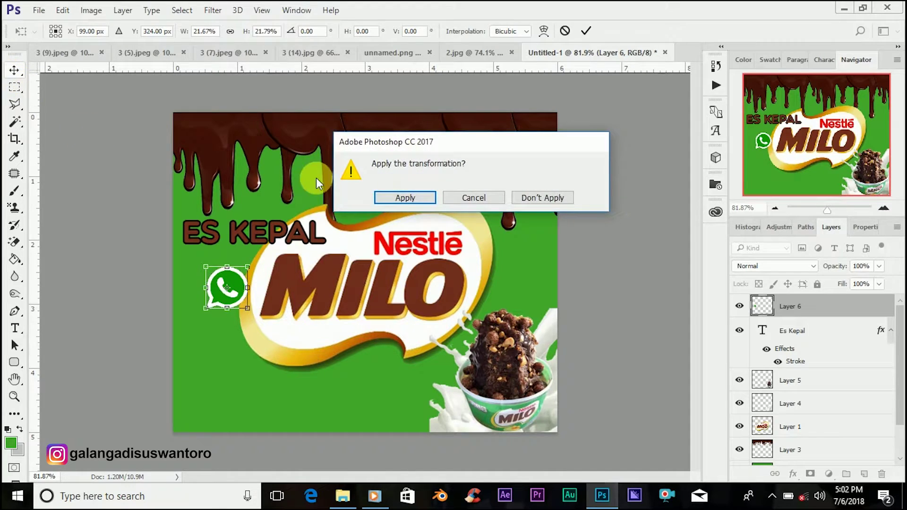
pyautogui.click(475, 198)
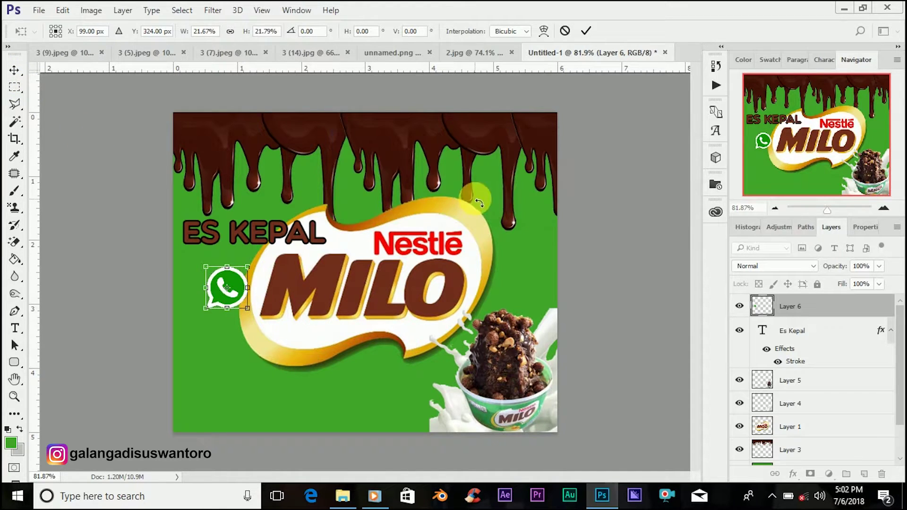
pyautogui.click(586, 32)
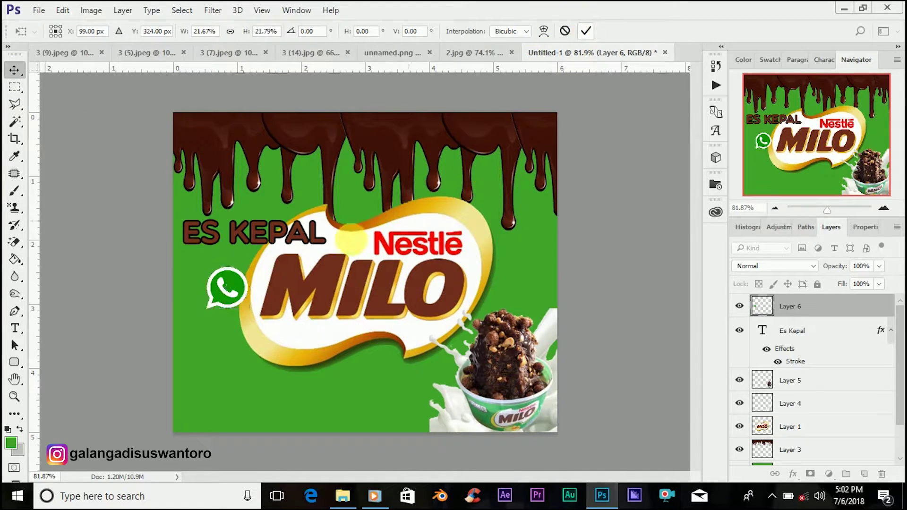
pyautogui.moveTo(220, 329); pyautogui.dragTo(211, 402)
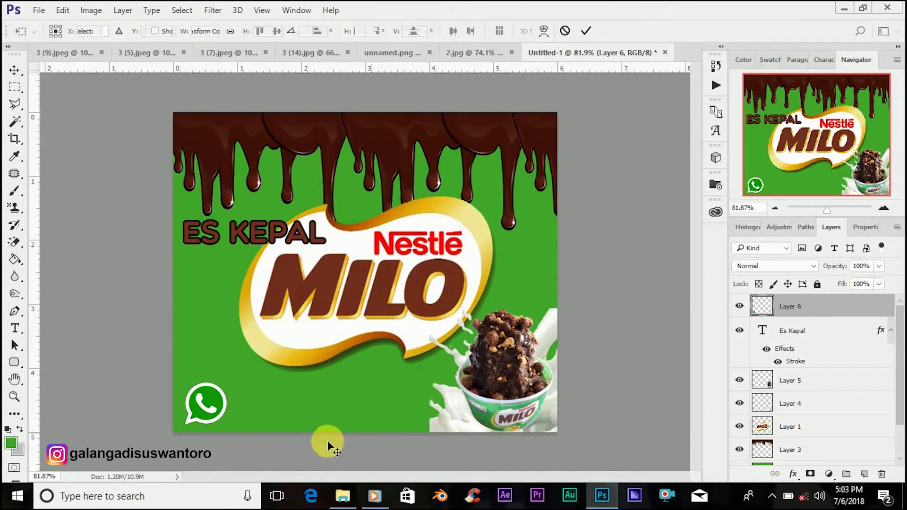
# Step: Shrink the WhatsApp logo further to about 69% and fit it into the bottom-left corner
pyautogui.hotkey('ctrl', 't')
pyautogui.moveTo(227, 424)
pyautogui.mouseDown()
pyautogui.moveTo(213, 415)
pyautogui.moveTo(219, 420)
pyautogui.mouseUp()
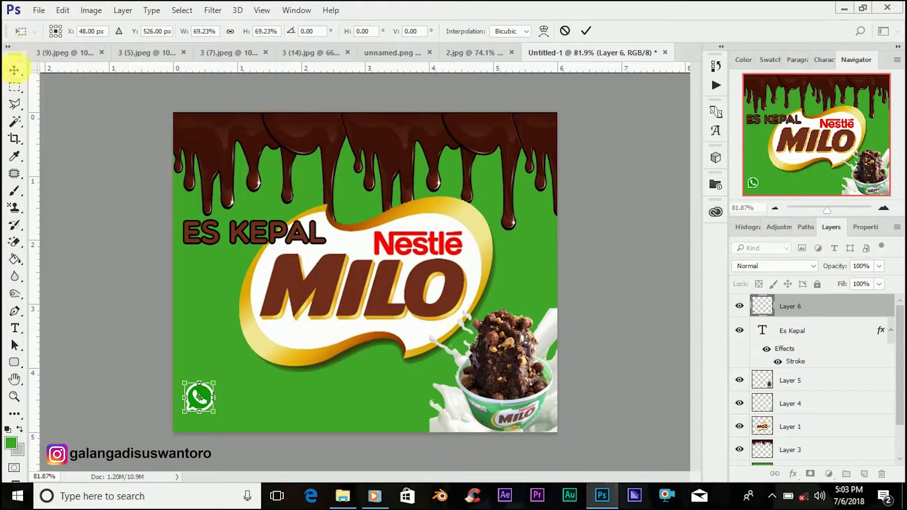
pyautogui.click(14, 70)
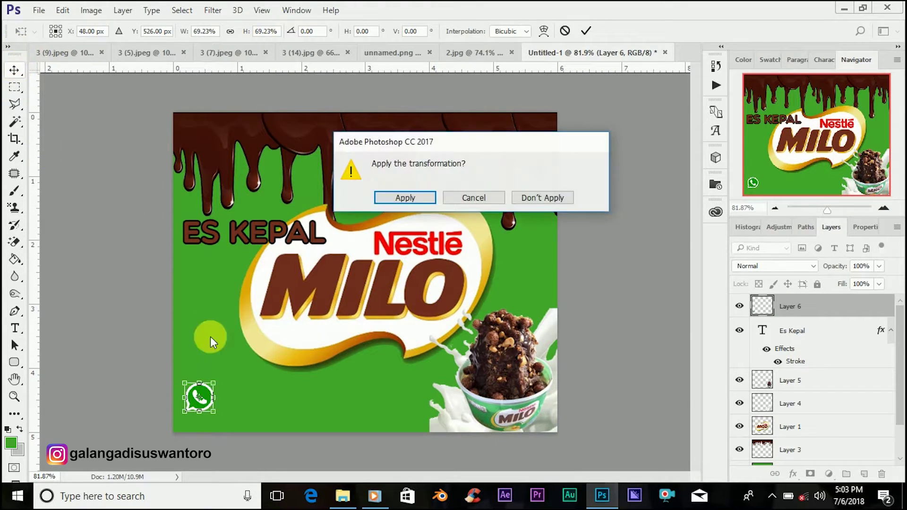
pyautogui.click(471, 198)
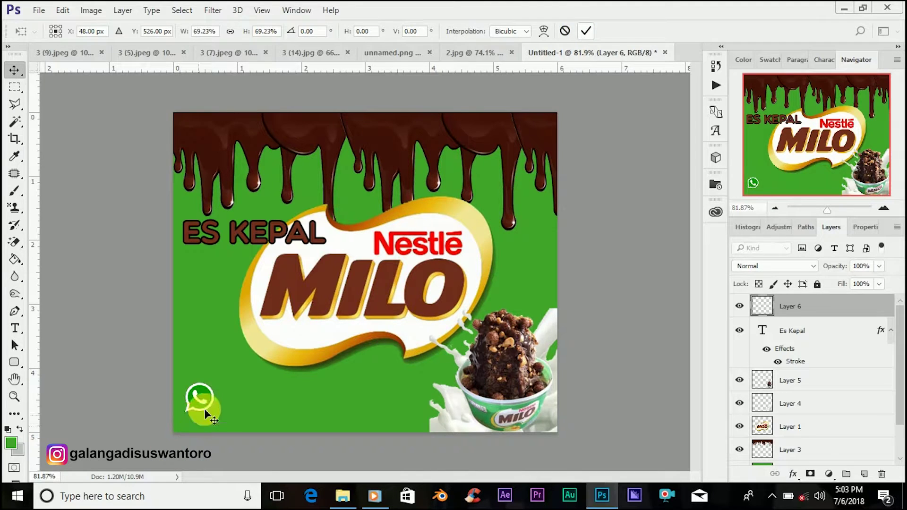
pyautogui.press('Return')
pyautogui.moveTo(204, 409); pyautogui.dragTo(208, 421)
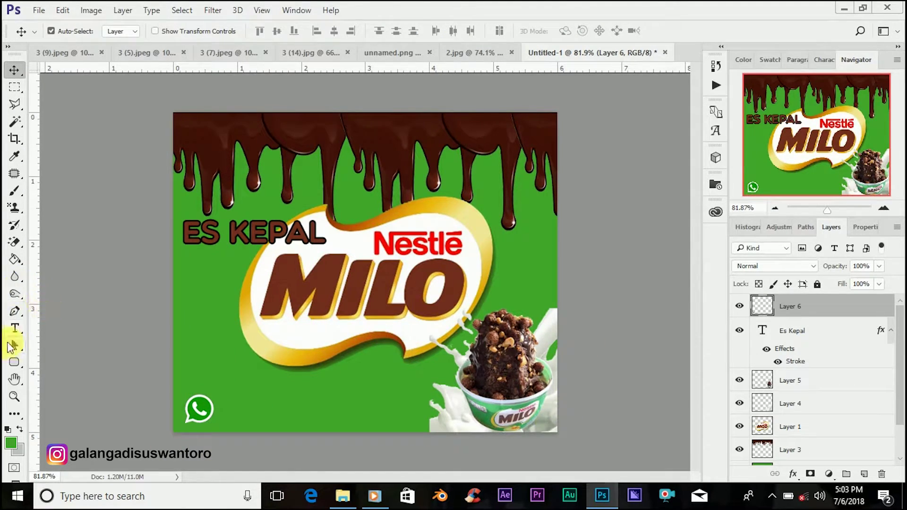
# Step: Type the phone number as brown text beside the WhatsApp icon, correcting typos
pyautogui.click(13, 334)
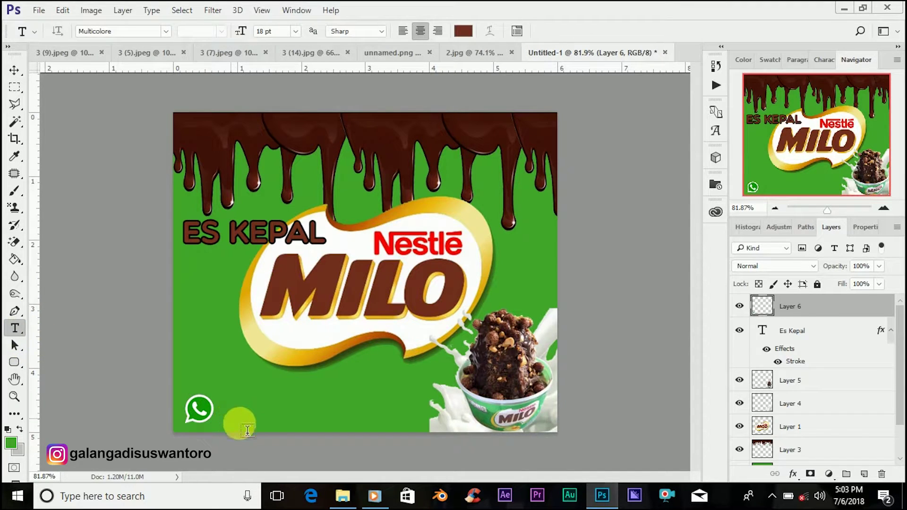
pyautogui.click(231, 419)
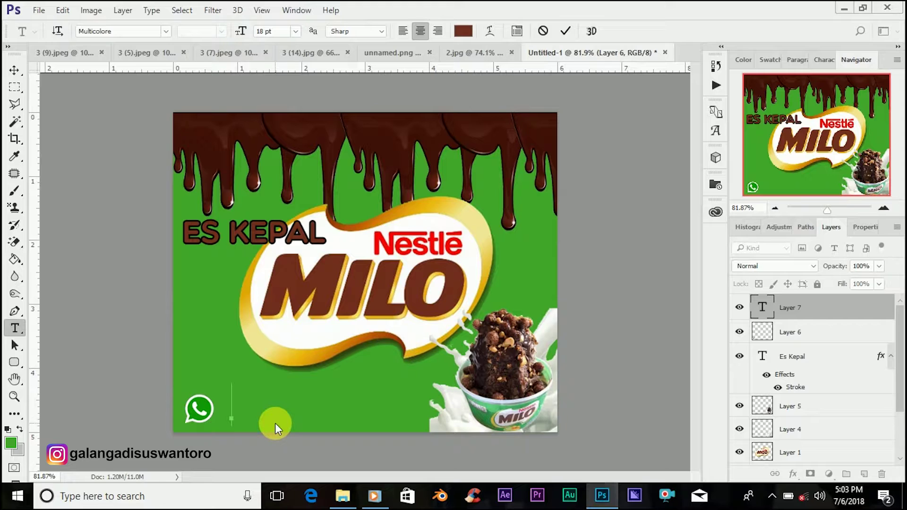
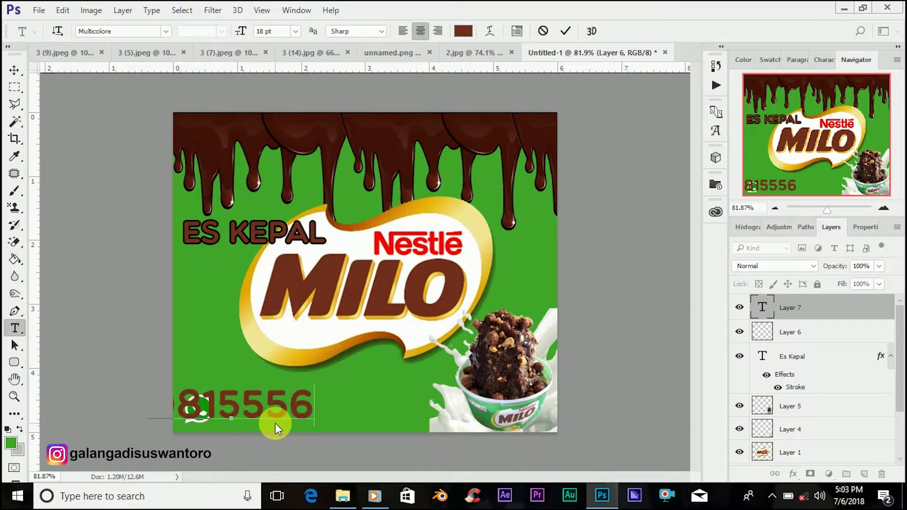
pyautogui.hotkey('ctrl', 'z')
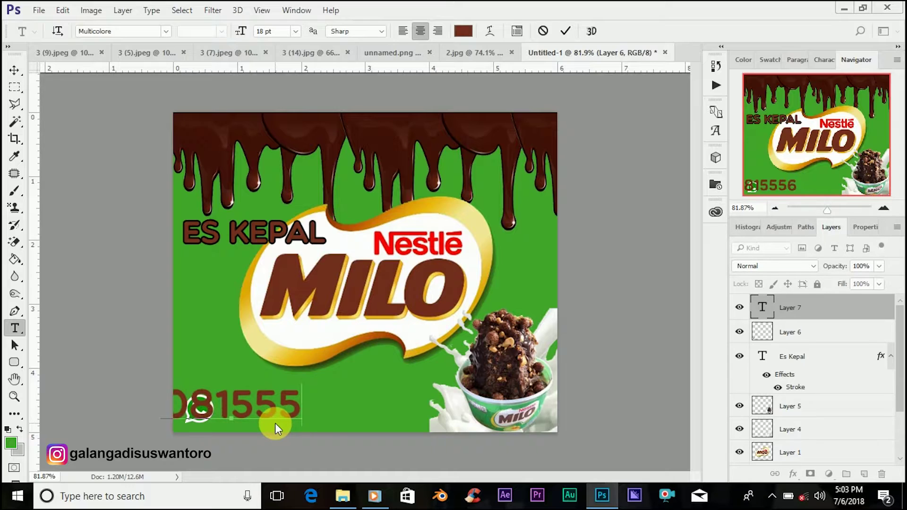
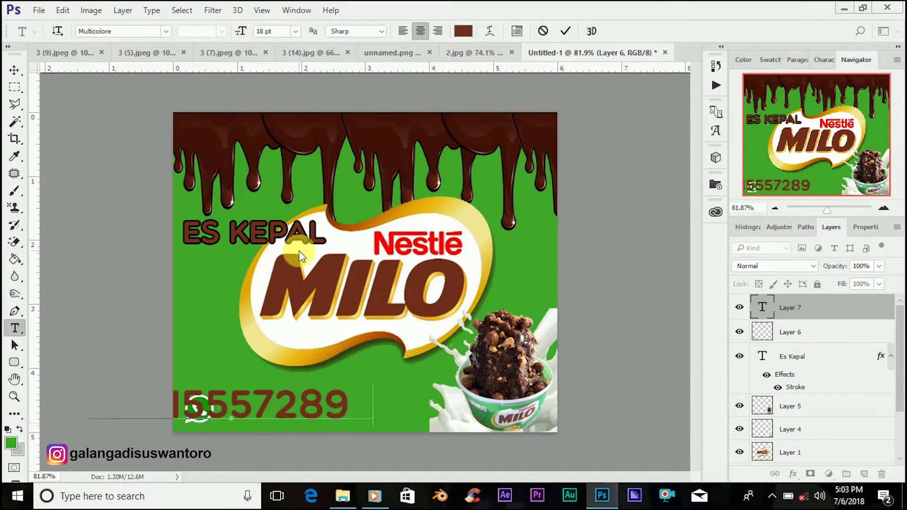
pyautogui.click(769, 312)
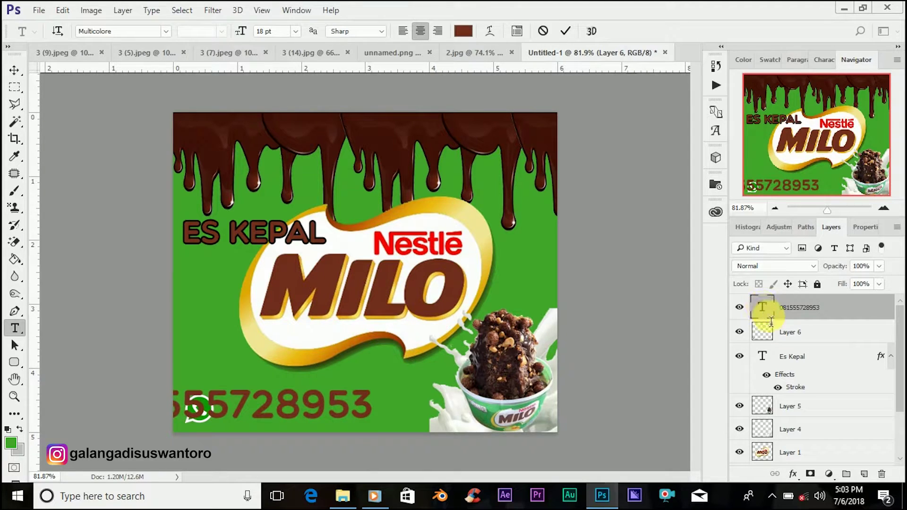
# Step: Reduce the phone number to about 10 pt and move it next to the WhatsApp icon
pyautogui.doubleClick(762, 307)
pyautogui.moveTo(241, 31)
pyautogui.mouseDown()
pyautogui.moveTo(234, 37)
pyautogui.moveTo(250, 42)
pyautogui.mouseUp()
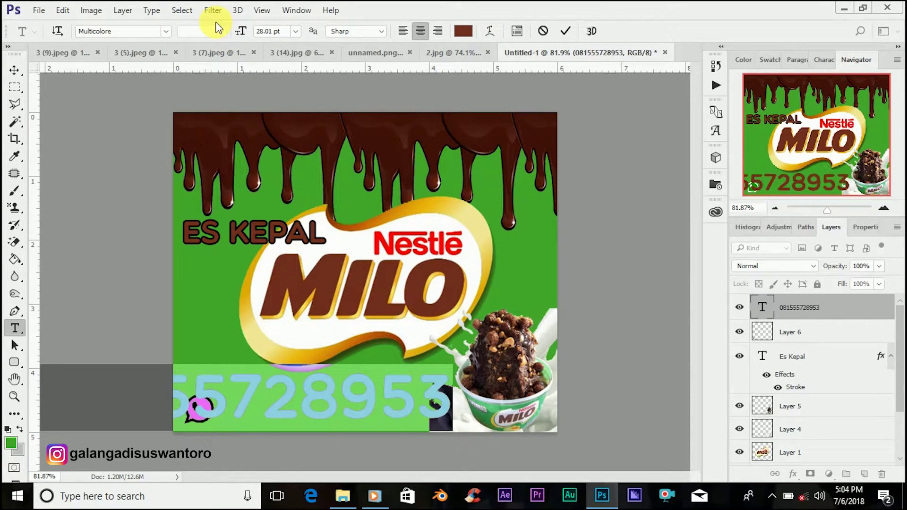
pyautogui.moveTo(244, 34); pyautogui.dragTo(236, 34)
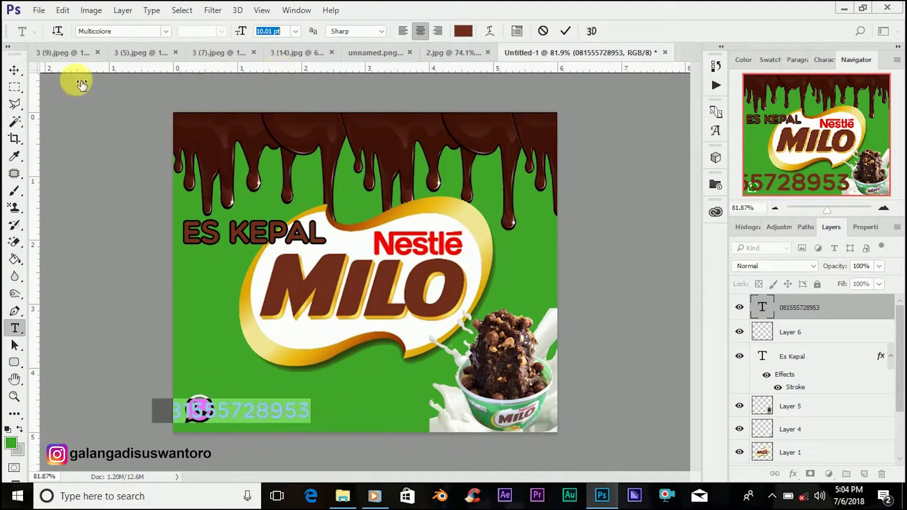
pyautogui.click(14, 71)
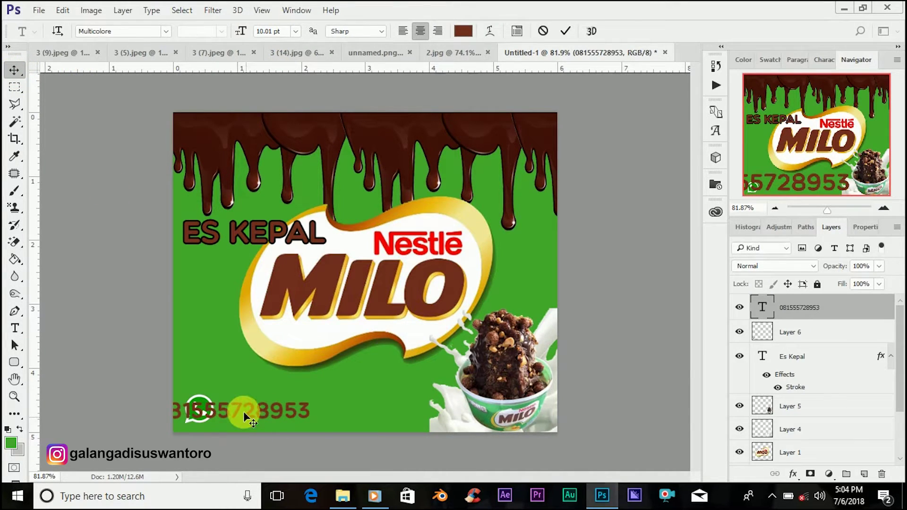
pyautogui.moveTo(277, 412); pyautogui.dragTo(314, 412)
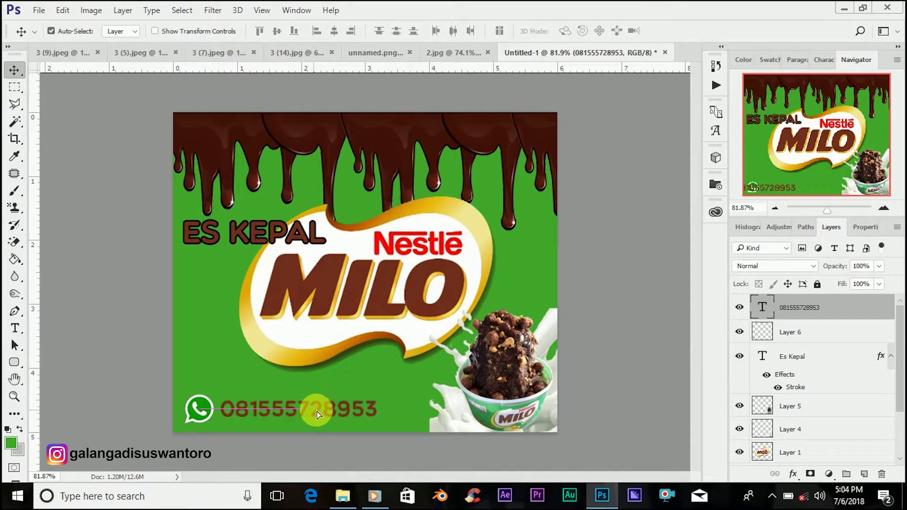
# Step: Lower the phone number to about 6 pt and colour it white (#ffffff)
pyautogui.doubleClick(760, 308)
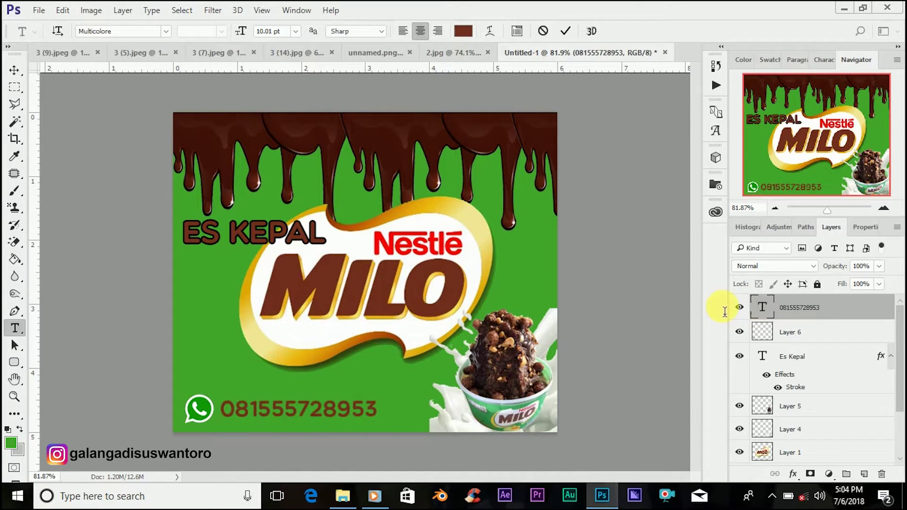
pyautogui.moveTo(243, 31); pyautogui.dragTo(245, 36)
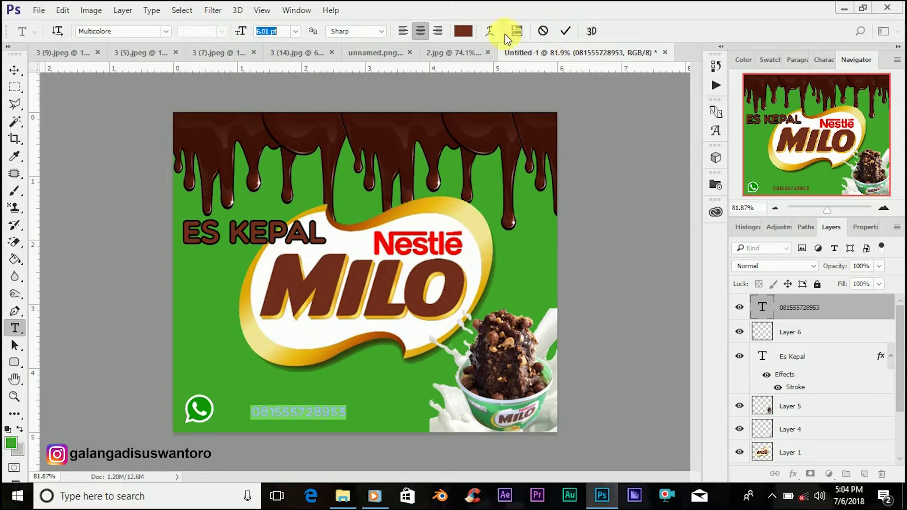
pyautogui.click(464, 31)
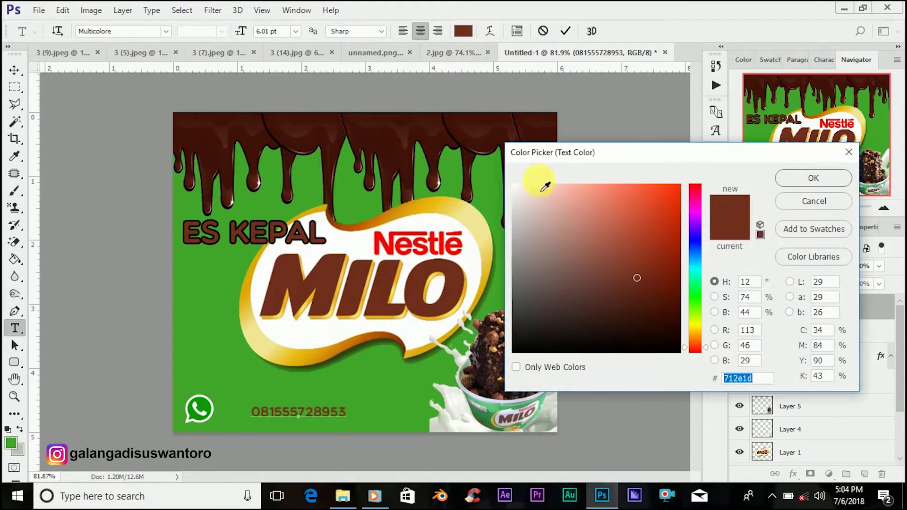
pyautogui.click(522, 189)
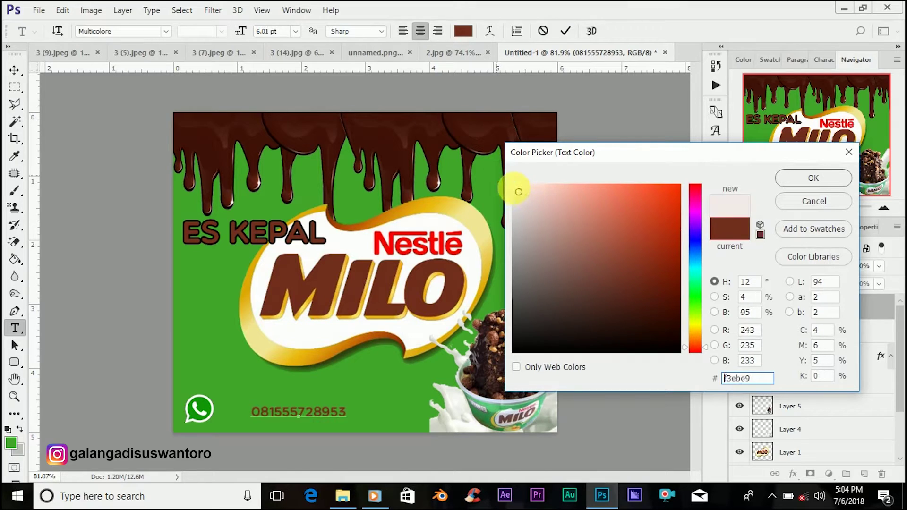
pyautogui.moveTo(522, 187)
pyautogui.mouseDown()
pyautogui.moveTo(512, 185)
pyautogui.moveTo(525, 198)
pyautogui.moveTo(513, 183)
pyautogui.mouseUp()
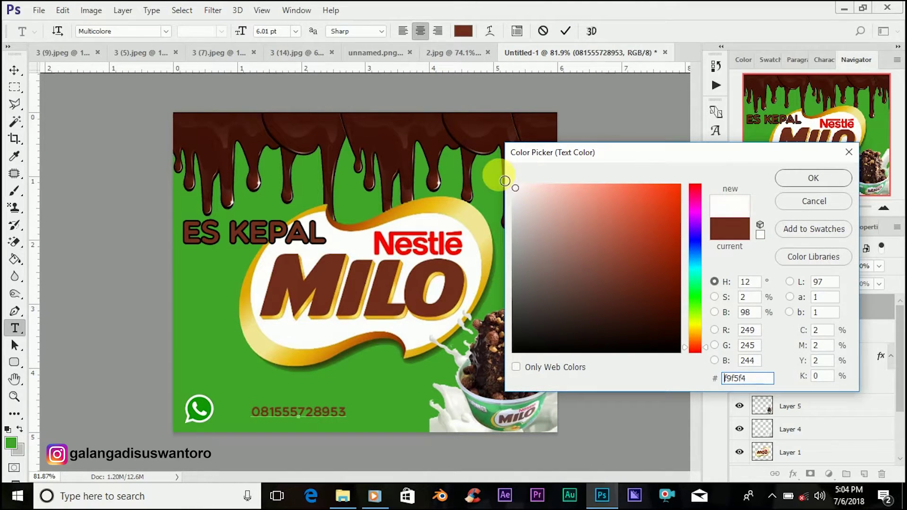
pyautogui.click(793, 179)
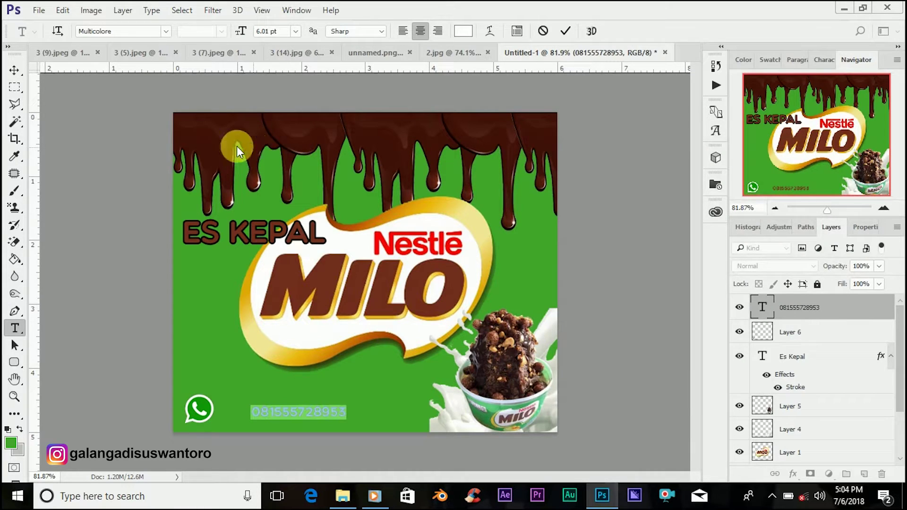
pyautogui.click(13, 69)
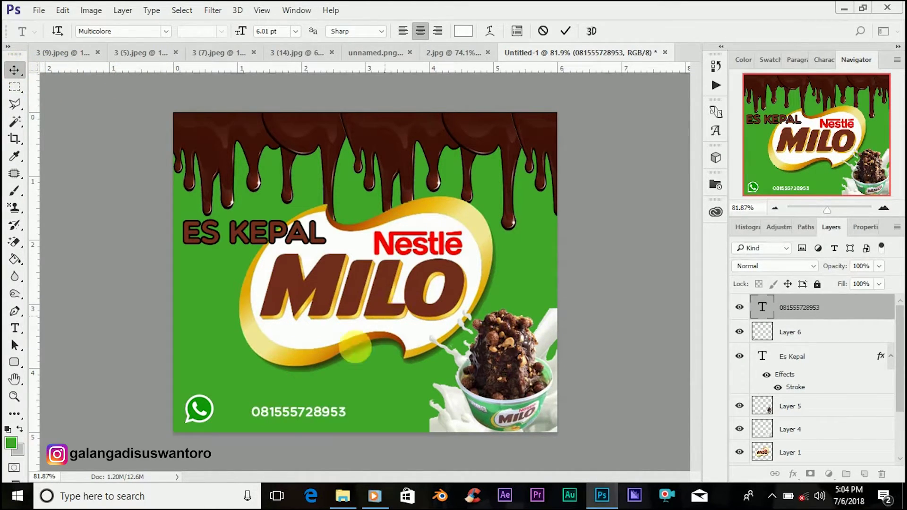
# Step: Nudge the white phone number snug against the WhatsApp icon and scale it up to about 105%
pyautogui.moveTo(311, 410); pyautogui.dragTo(282, 414)
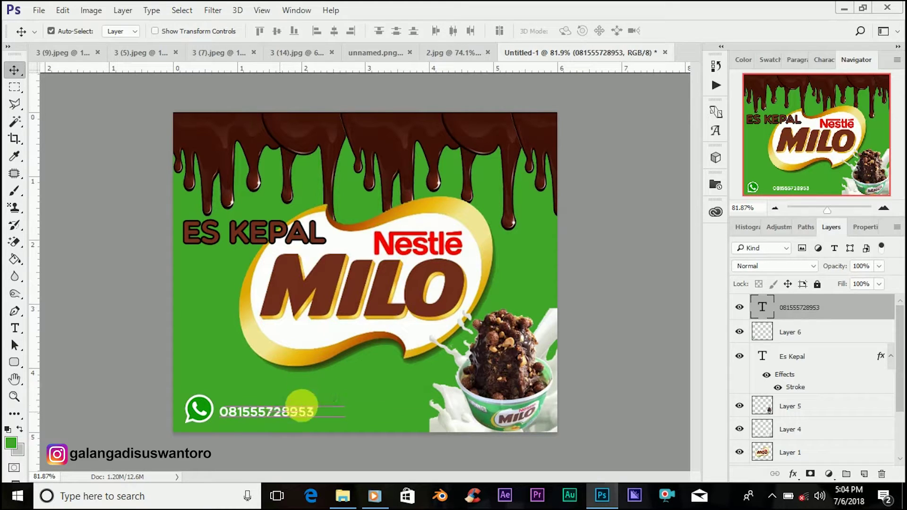
pyautogui.press('Left')
pyautogui.press('Left')
pyautogui.press('Left')
pyautogui.press('Left')
pyautogui.press('Left')
pyautogui.press('Left')
pyautogui.press('Left')
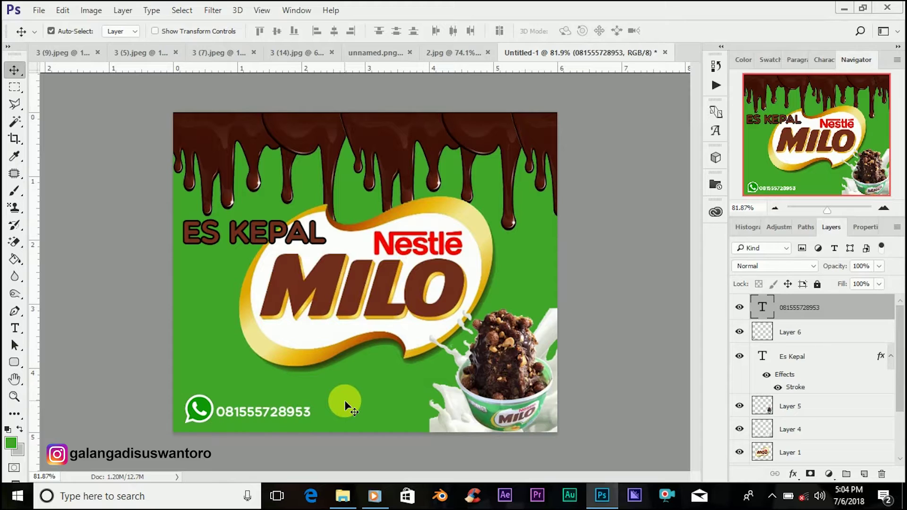
pyautogui.press('Up')
pyautogui.press('Up')
pyautogui.press('Up')
pyautogui.press('Up')
pyautogui.press('Up')
pyautogui.press('Up')
pyautogui.press('Up')
pyautogui.press('Up')
pyautogui.press('Right')
pyautogui.press('Right')
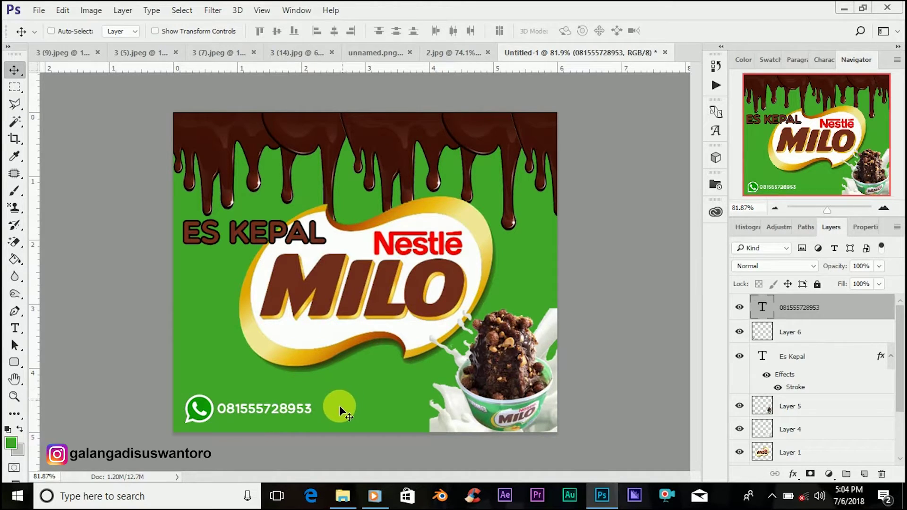
pyautogui.hotkey('ctrl', 't')
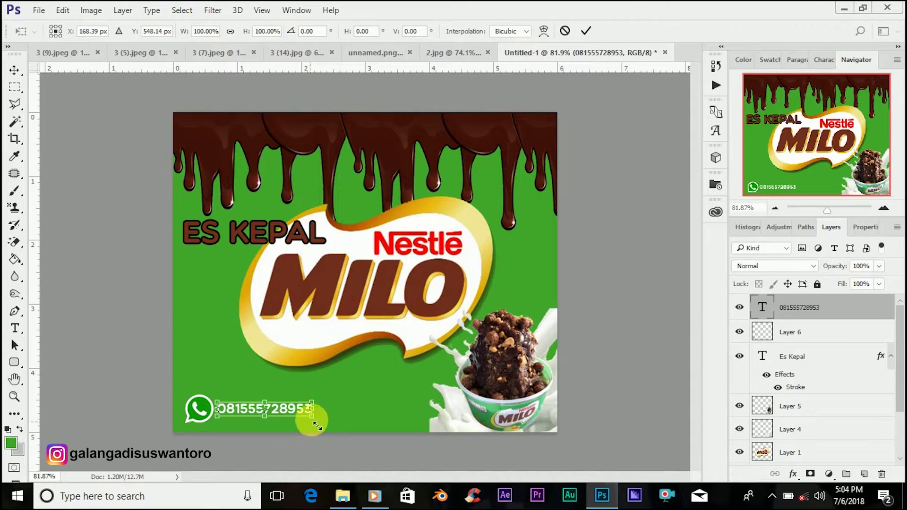
pyautogui.moveTo(318, 426); pyautogui.dragTo(325, 429)
pyautogui.click(587, 31)
pyautogui.press('Down')
pyautogui.press('Down')
pyautogui.press('Down')
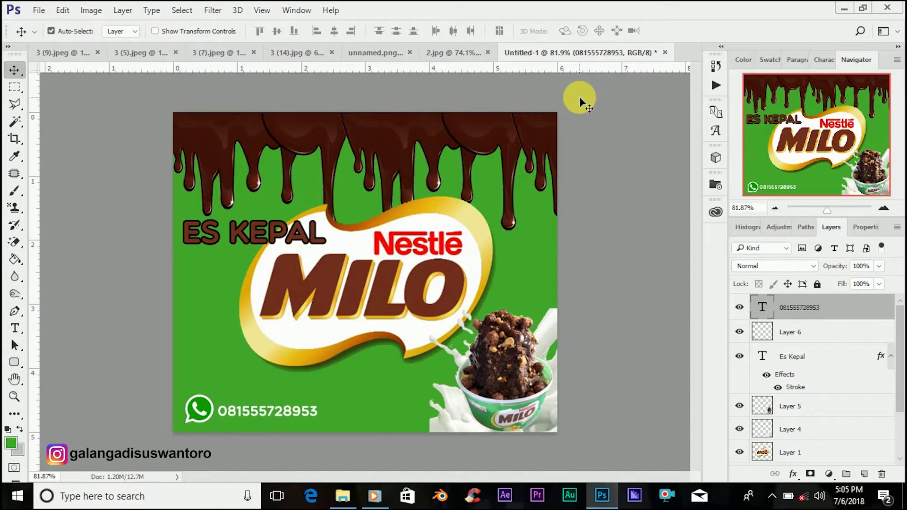
pyautogui.press('Up')
pyautogui.press('Up')
pyautogui.press('Up')
pyautogui.press('Up')
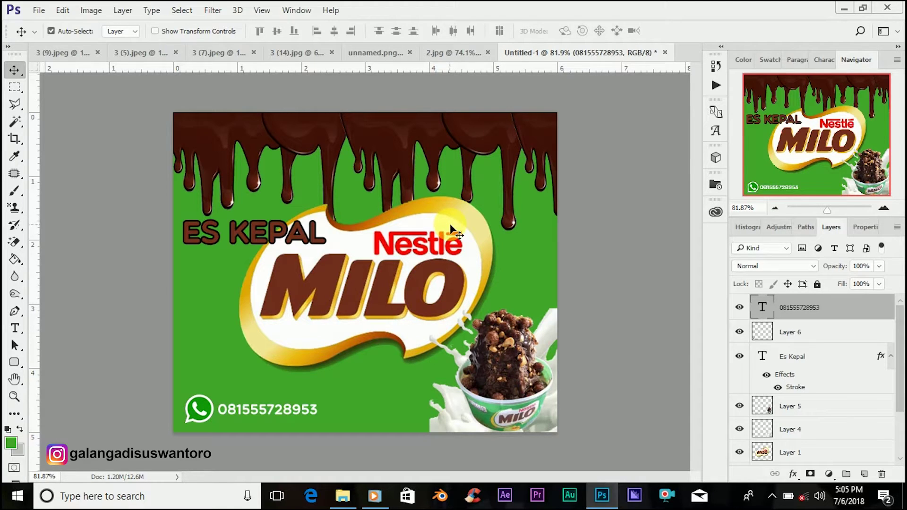
# Step: Save As JPEG named 'stiker es kepal milo' in Music, accepting the JPEG options
pyautogui.click(35, 9)
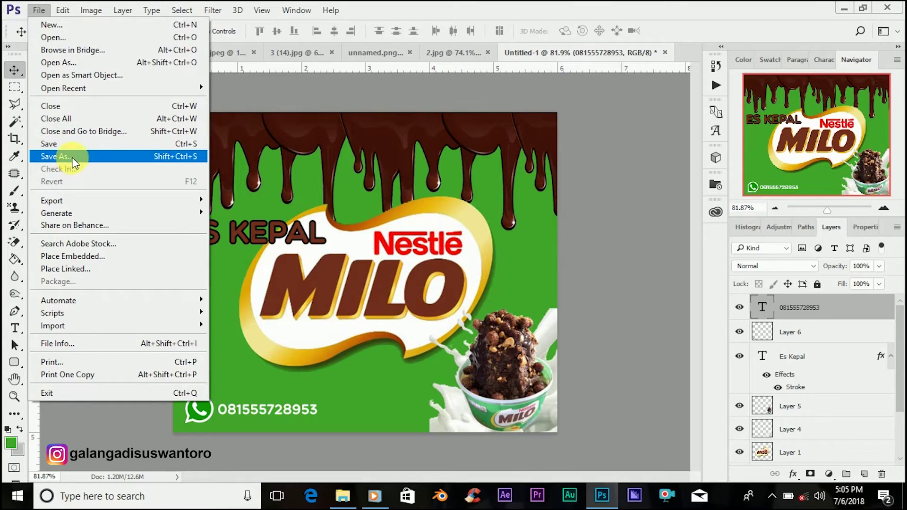
pyautogui.click(71, 157)
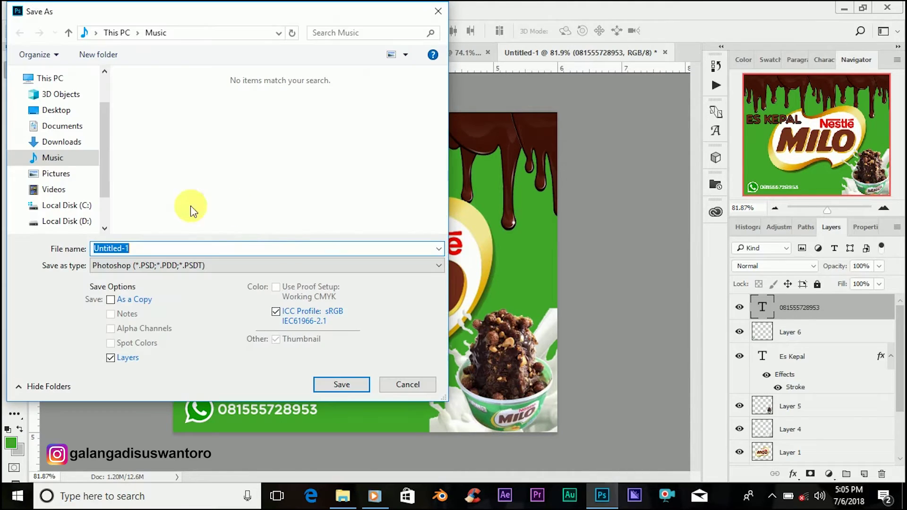
pyautogui.click(124, 265)
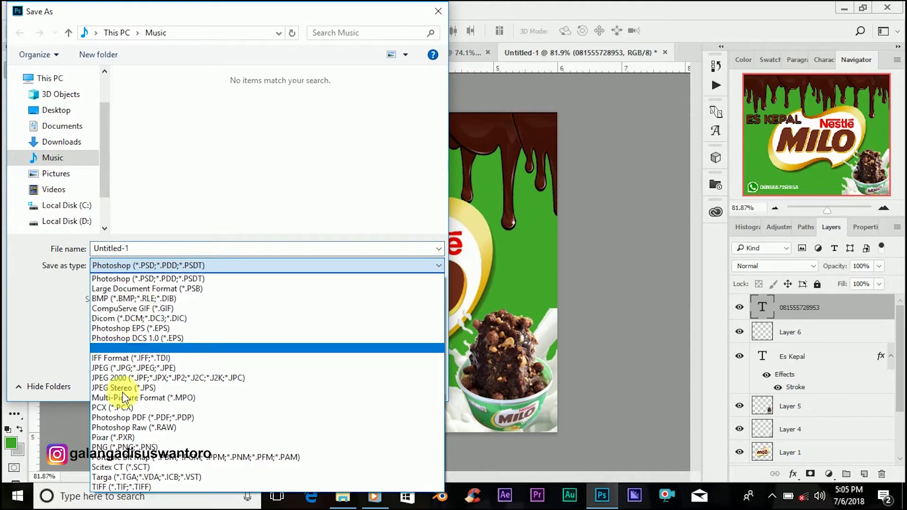
pyautogui.click(130, 368)
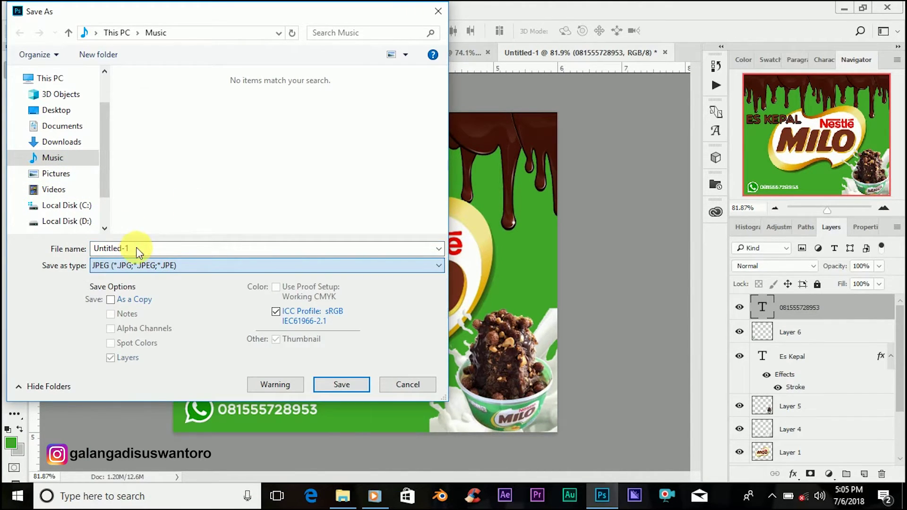
pyautogui.doubleClick(141, 249)
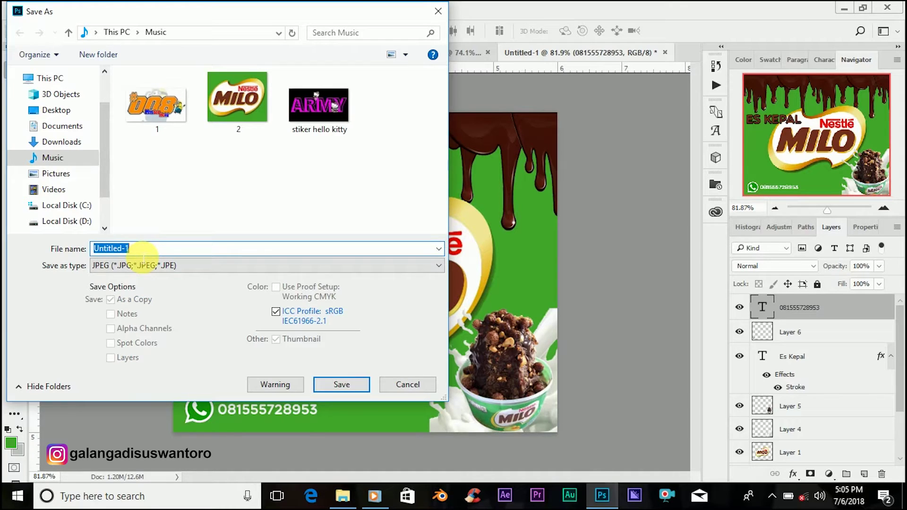
pyautogui.write('st')
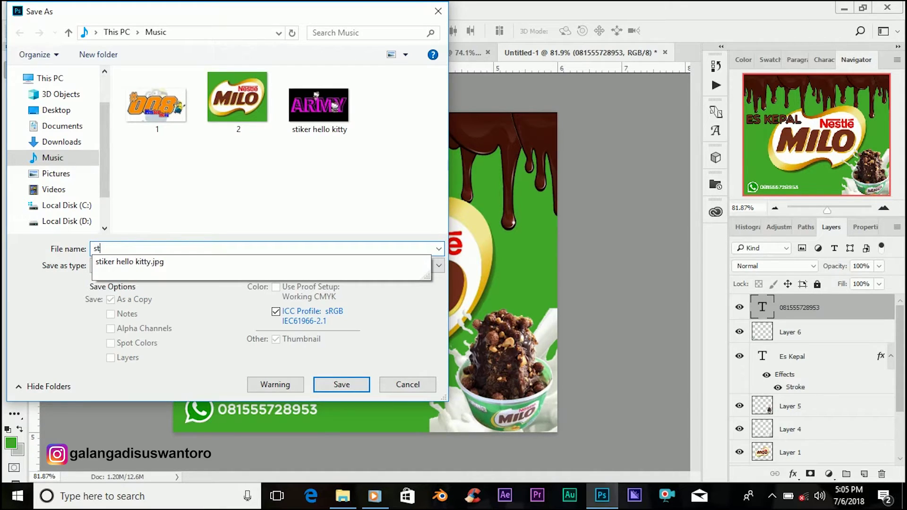
pyautogui.write('iker ')
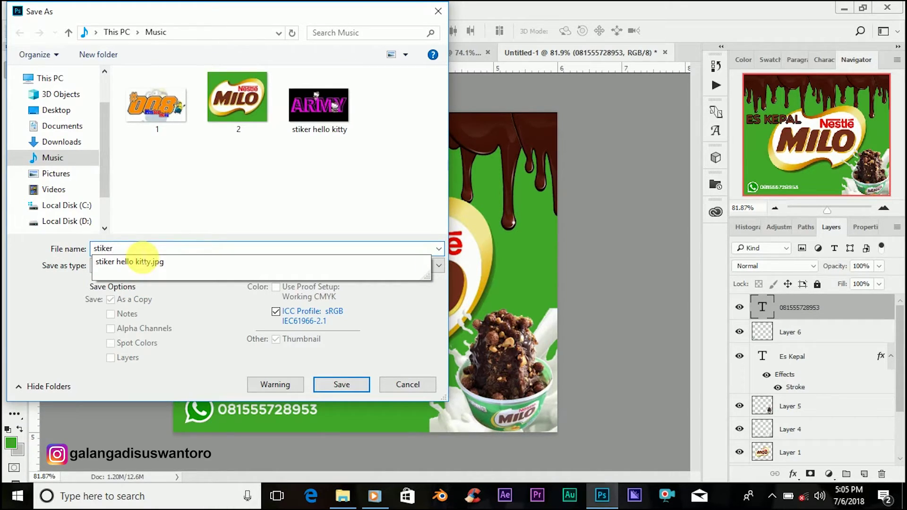
pyautogui.write('es kepal milo')
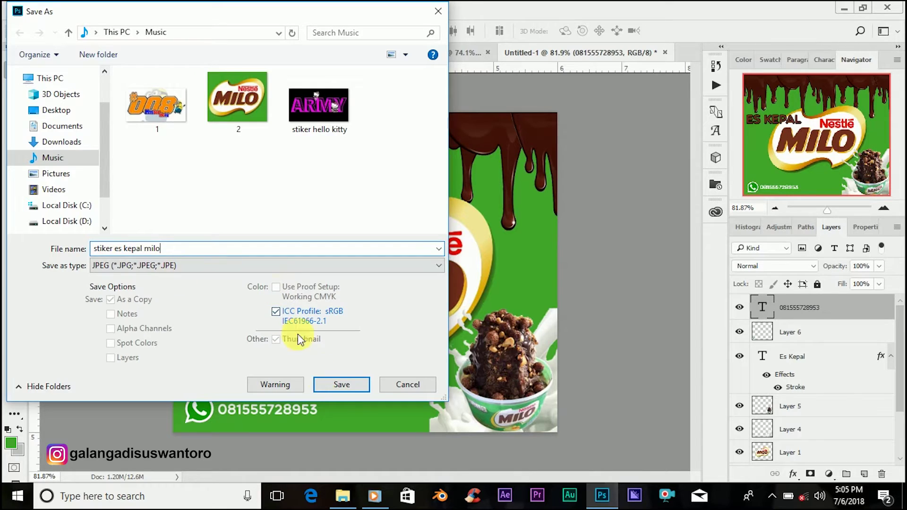
pyautogui.click(340, 386)
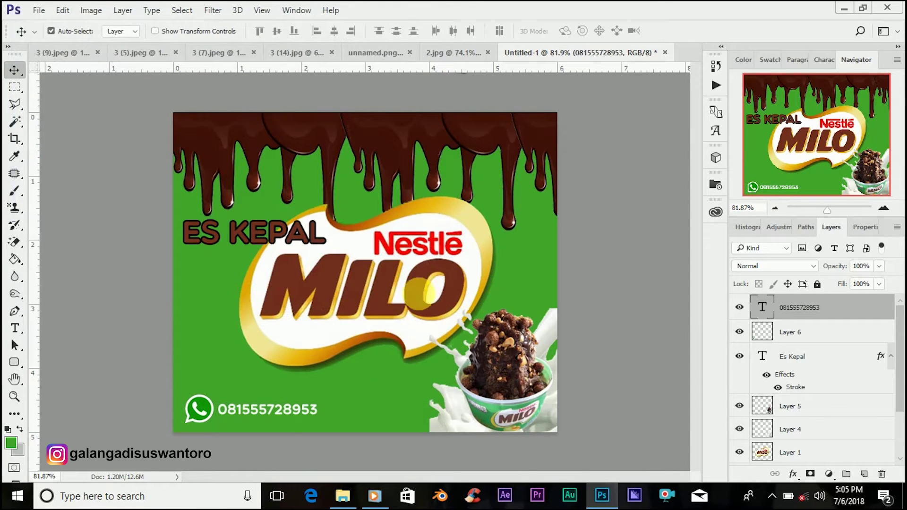
pyautogui.click(528, 124)
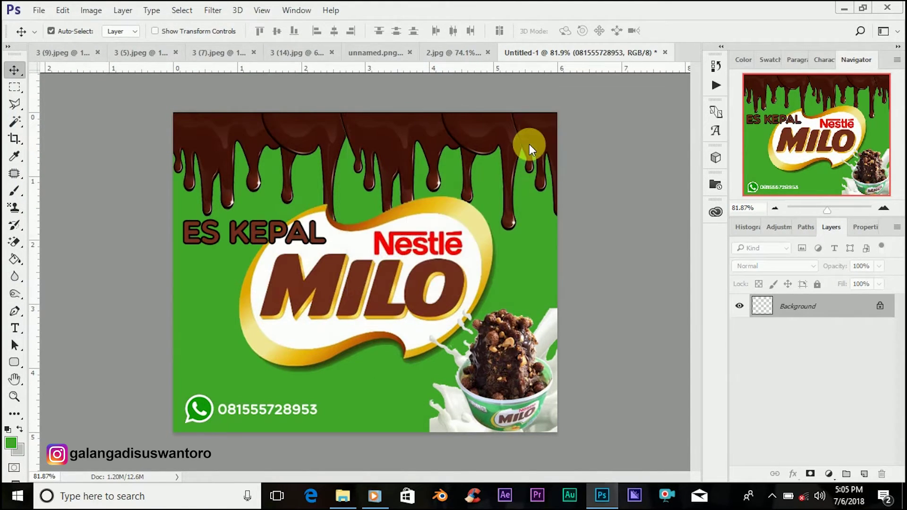
# Step: In File Explorer's Music folder, open the saved 'stiker es kepal milo' JPEG poster
pyautogui.click(350, 497)
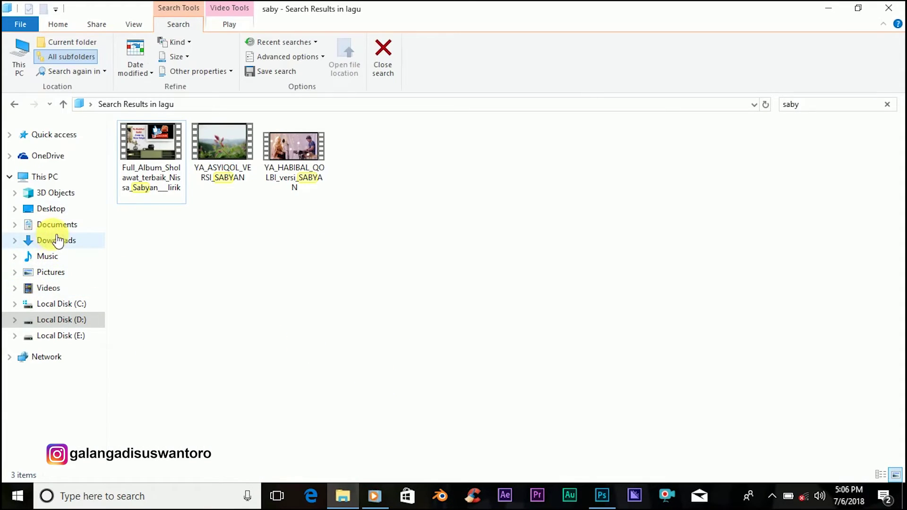
pyautogui.click(62, 259)
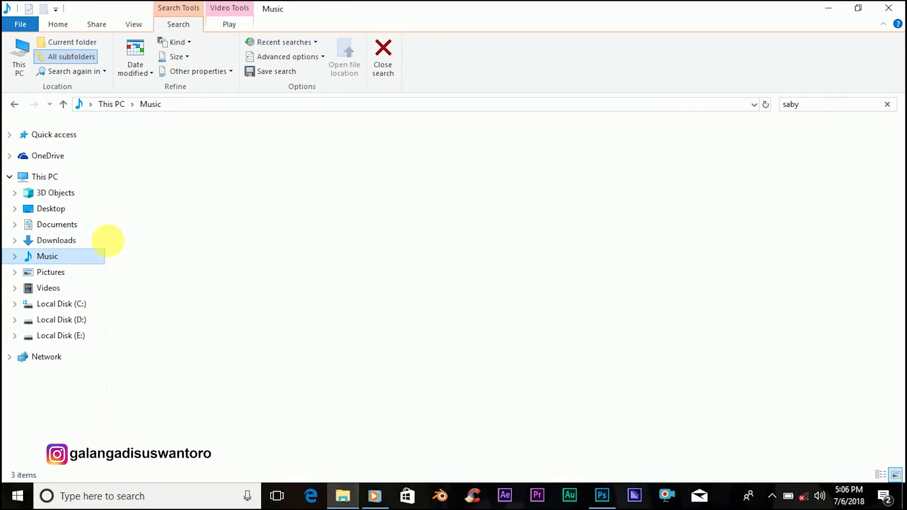
pyautogui.click(367, 169)
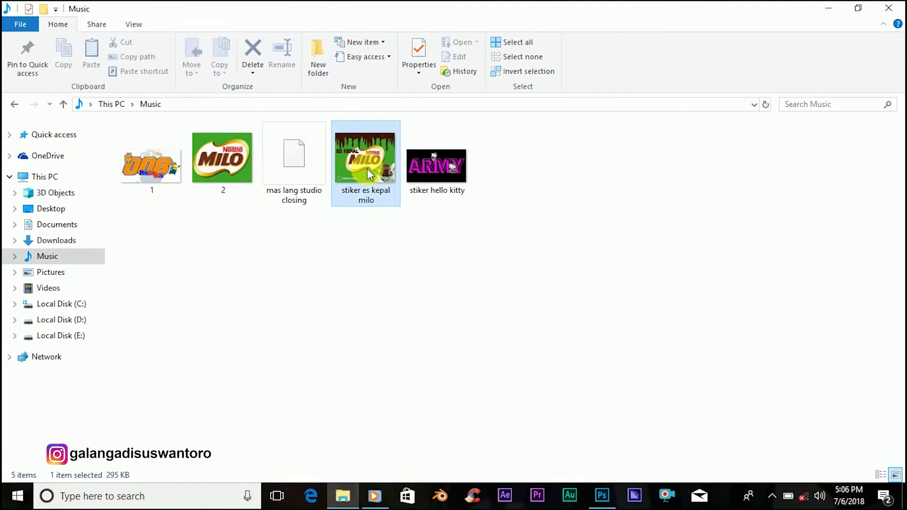
pyautogui.doubleClick(367, 191)
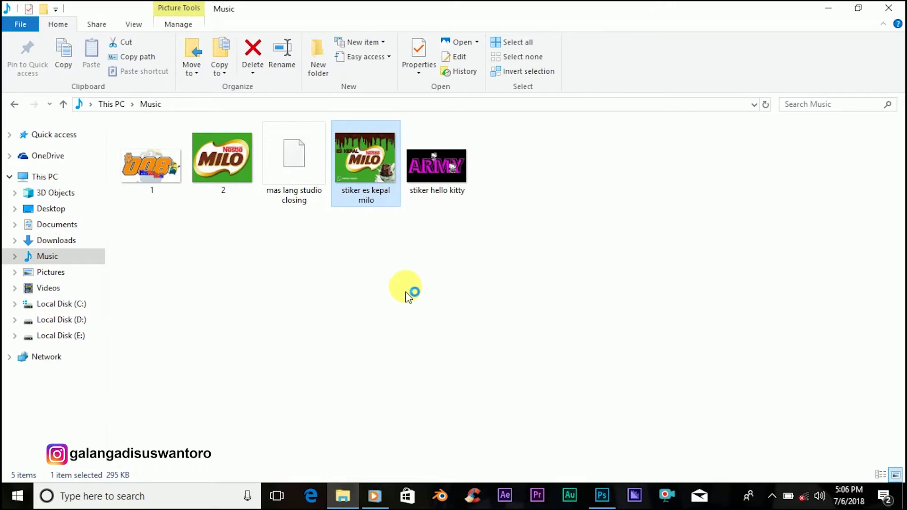